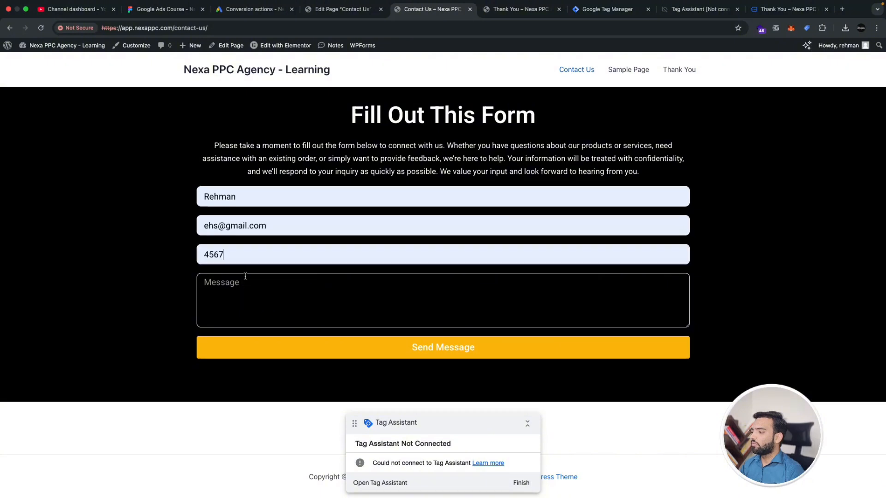
Step: Submit the contact form with "s" as the message and finish the Tag Assistant session, checking the confirmation text below the form
left_click(307, 308)
type("s")
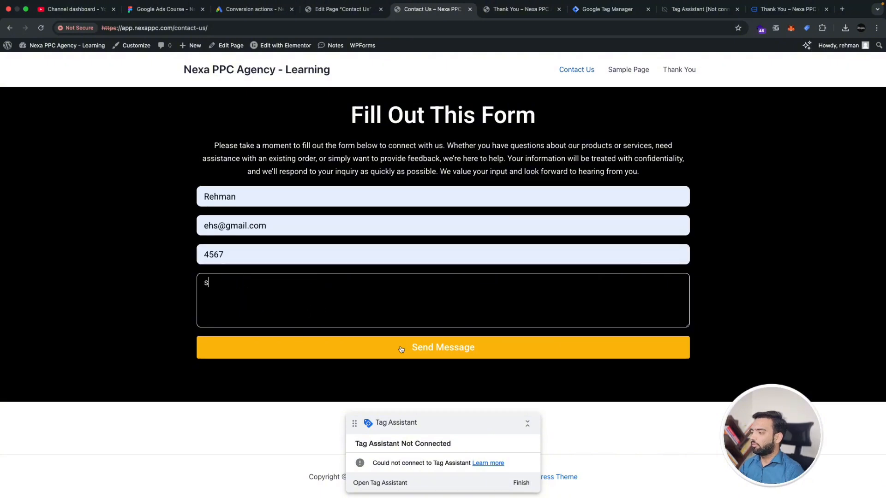
left_click(453, 341)
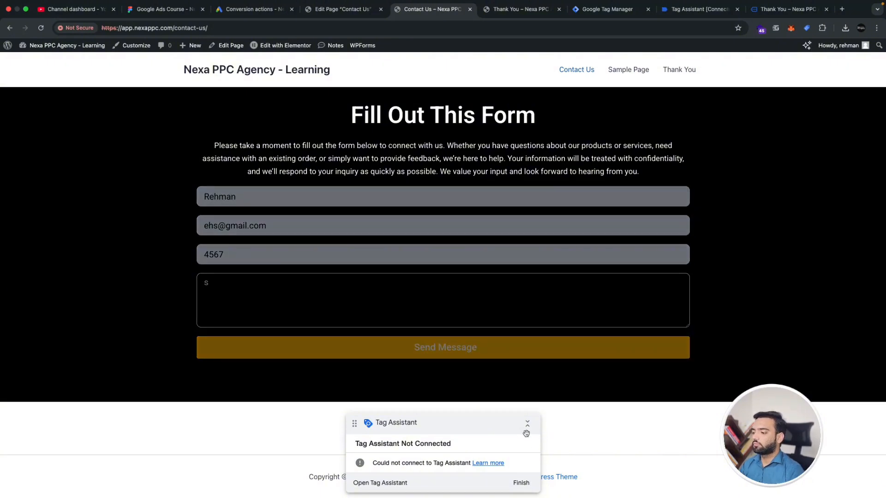
left_click(521, 484)
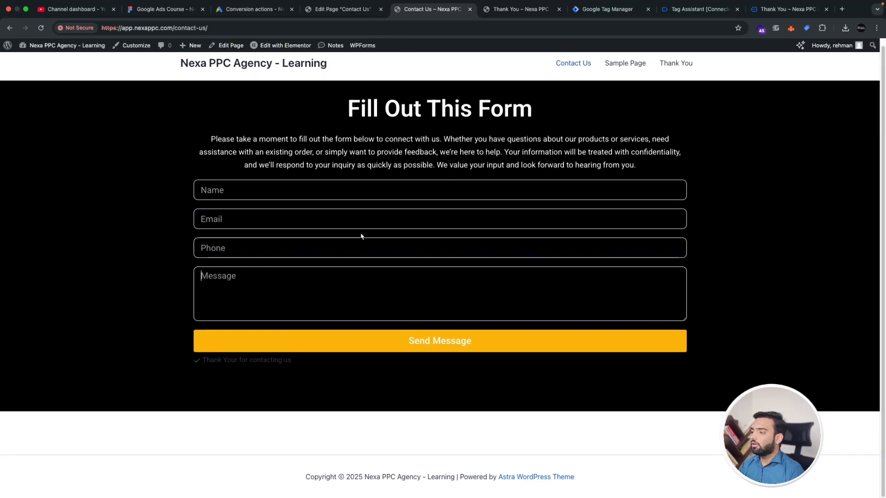
left_click_drag(340, 364, 181, 365)
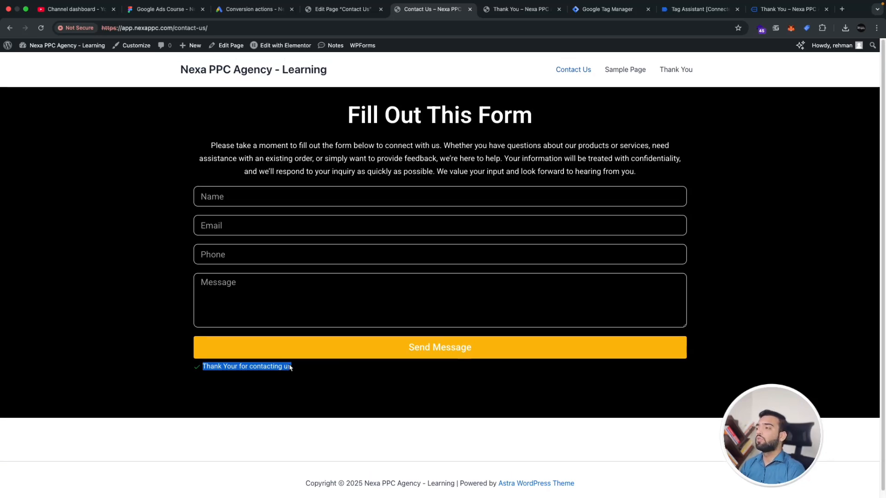
Step: Switch to Google Ads and start a new website conversion action for nexappc.com in the Submit lead form category
left_click(262, 11)
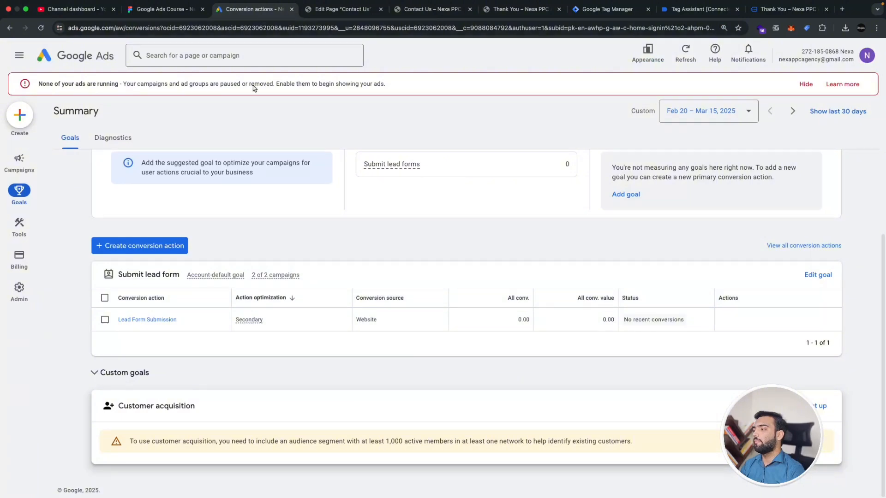
left_click(169, 247)
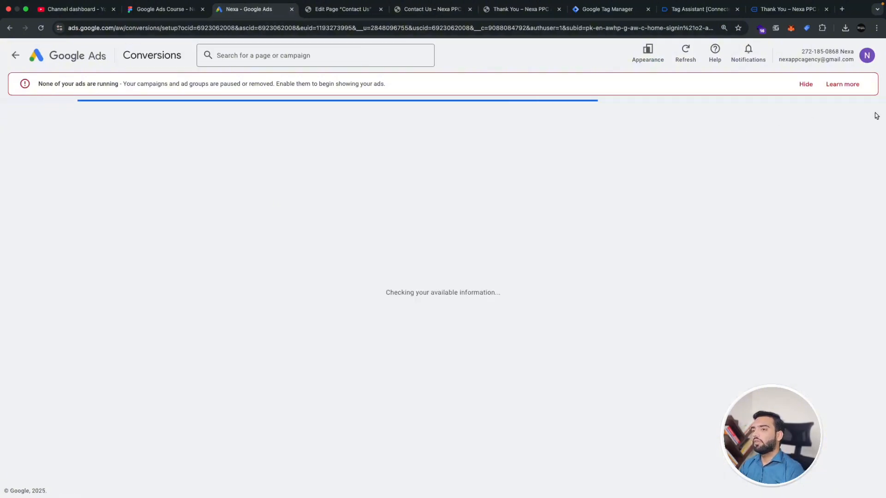
left_click(804, 85)
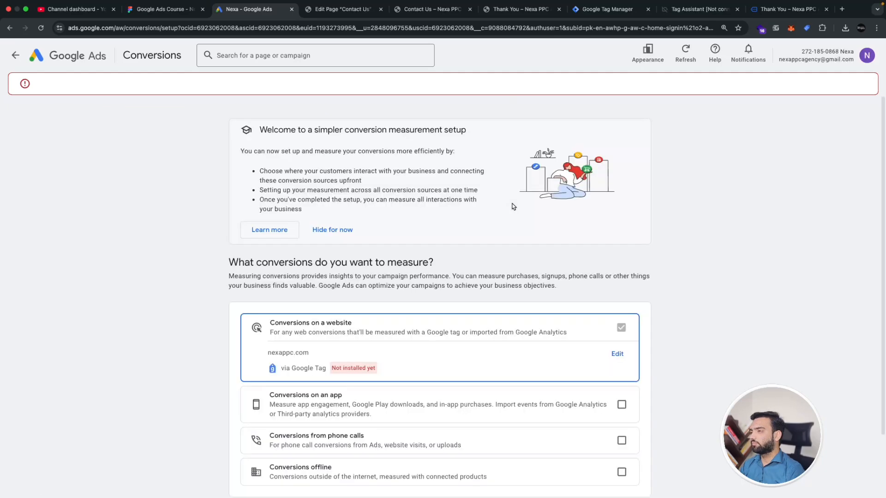
scroll(286, 383, "down", 3)
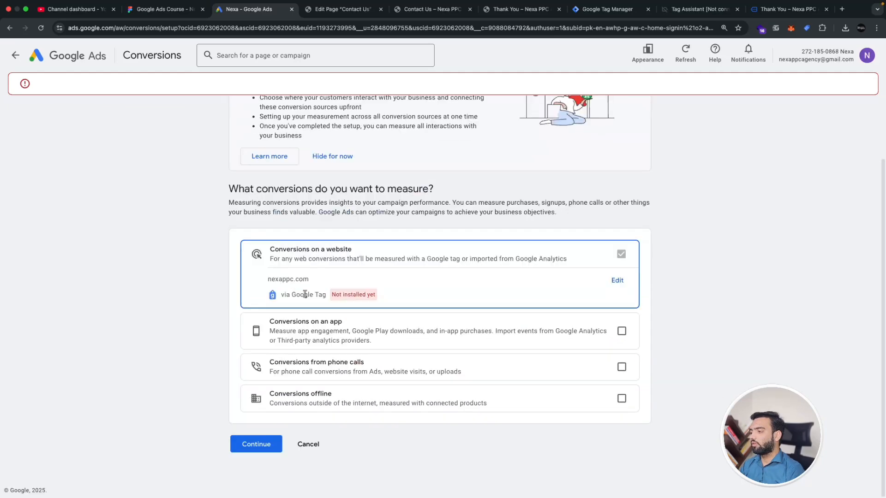
left_click(270, 443)
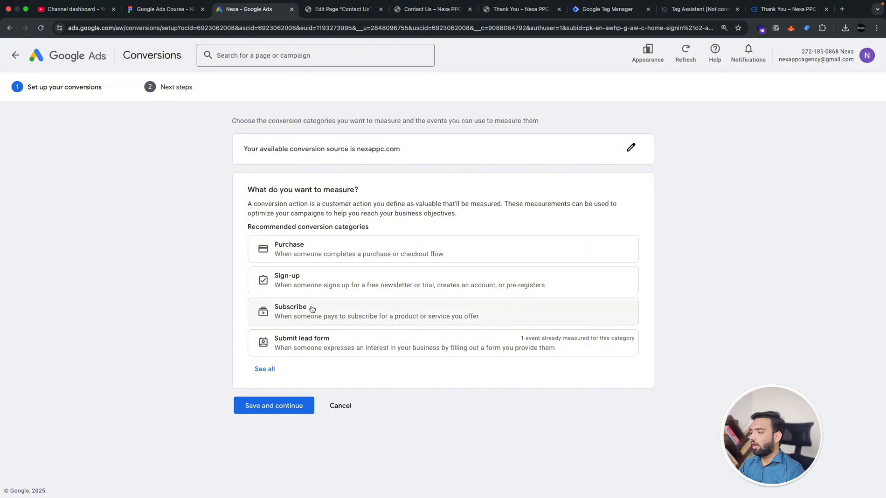
left_click(312, 349)
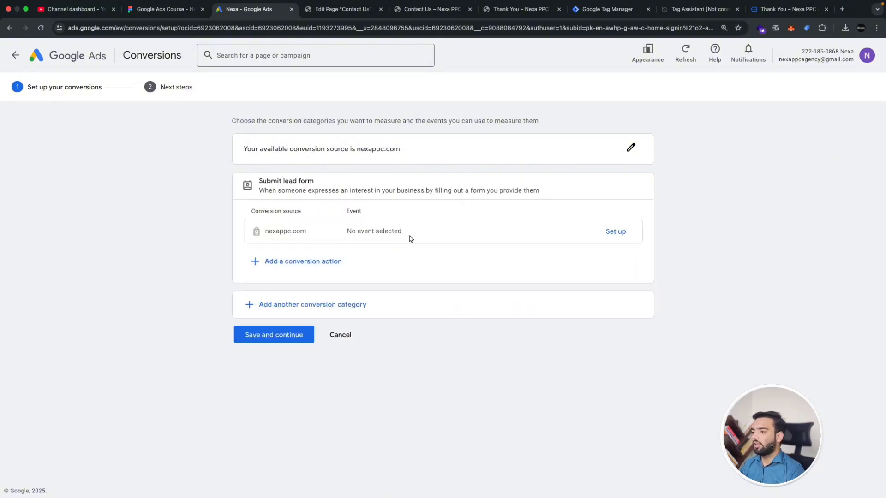
Step: Set up a manual event named "Submit Ajax Lead Form" for the nexappc.com conversion source
left_click_drag(344, 237, 429, 236)
left_click(617, 233)
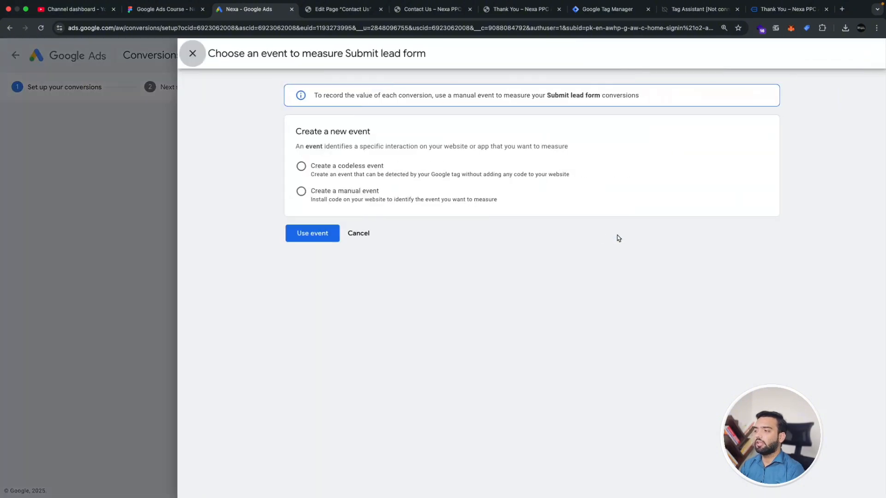
left_click(349, 193)
left_click(368, 221)
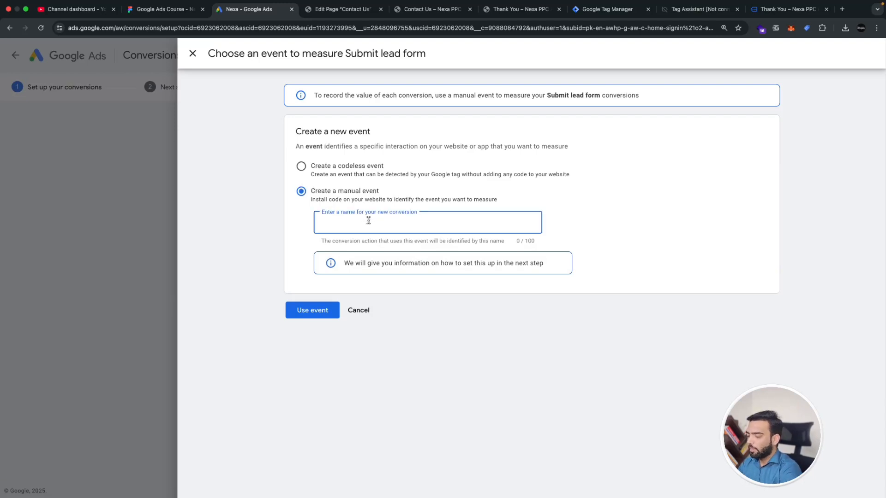
type("Submit")
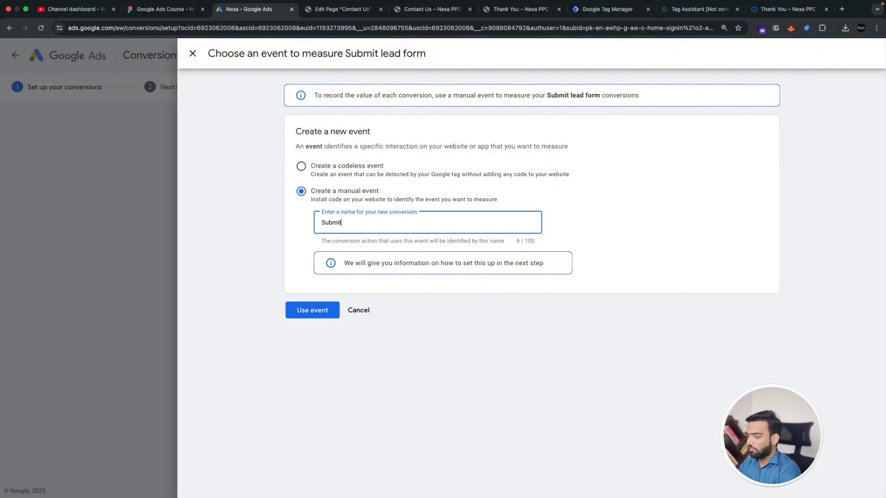
type(" Ajaz")
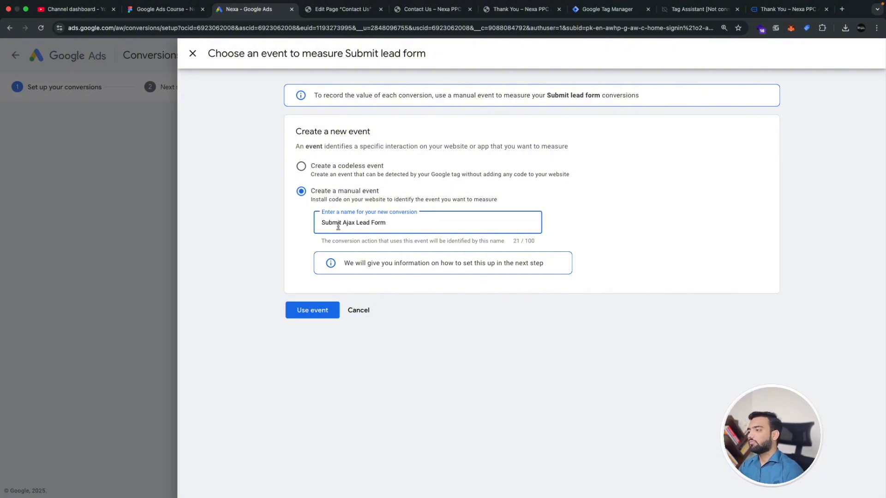
left_click(313, 310)
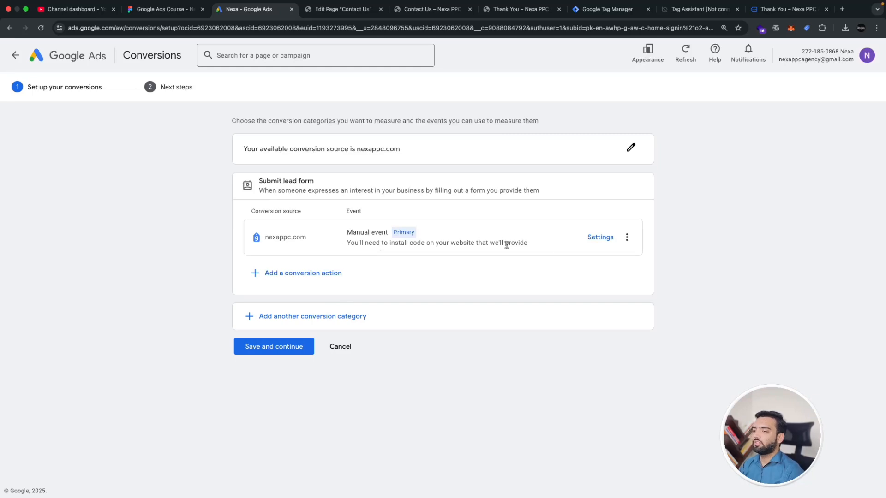
Step: Configure the conversion action to use no value, then save the conversion setup and continue
left_click(601, 237)
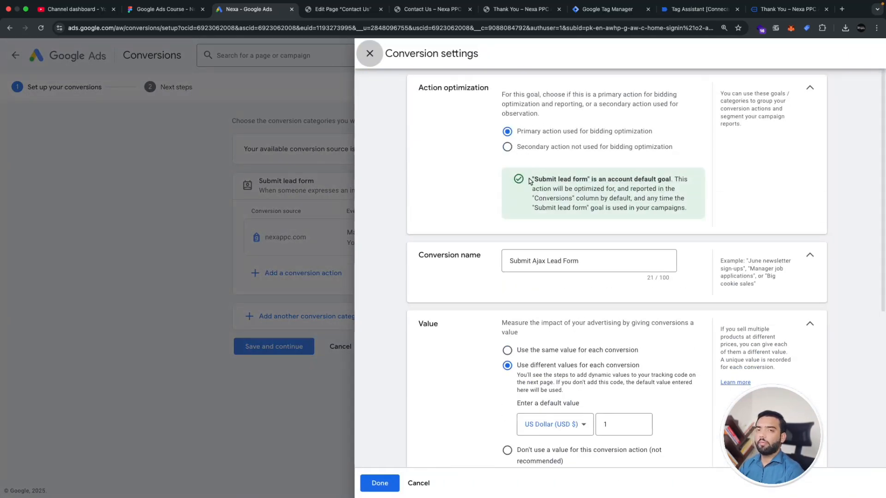
scroll(524, 224, "down", 5)
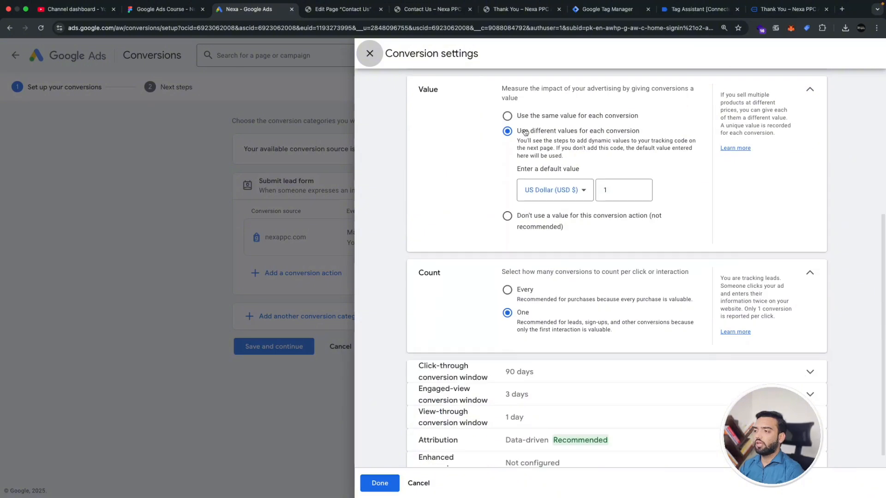
left_click(513, 219)
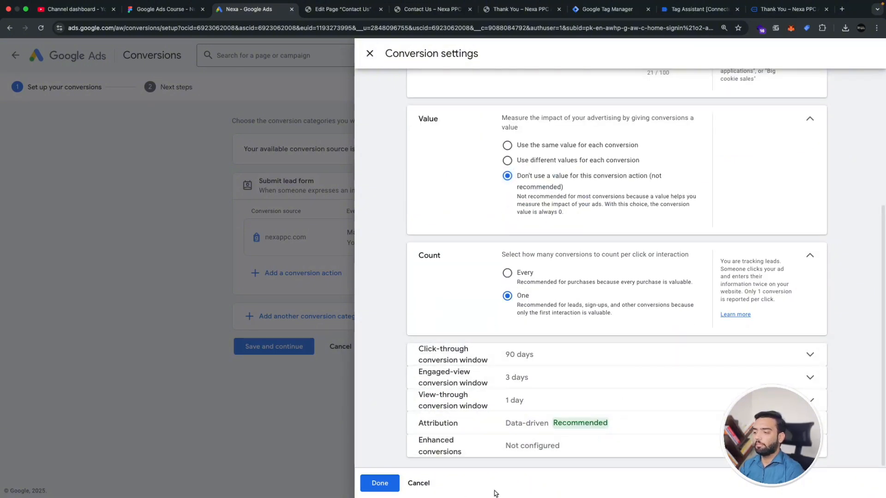
left_click(380, 484)
left_click(279, 353)
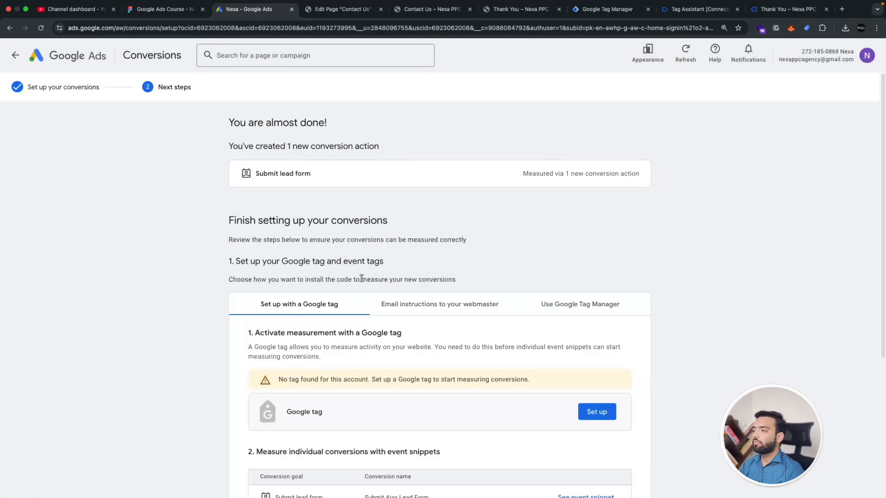
Step: Display the Google Tag Manager installation details and locate the conversion ID and conversion label for Submit Ajax Lead Form
scroll(358, 279, "down", 3)
left_click(591, 184)
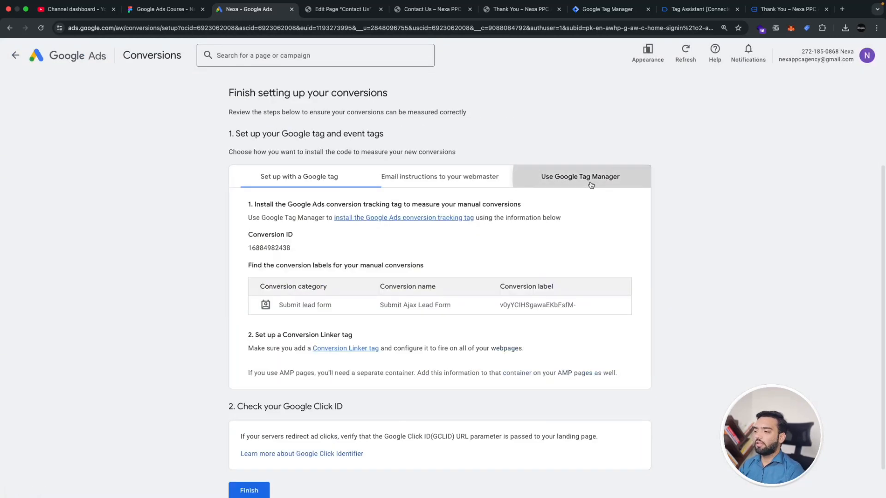
left_click_drag(237, 252, 291, 248)
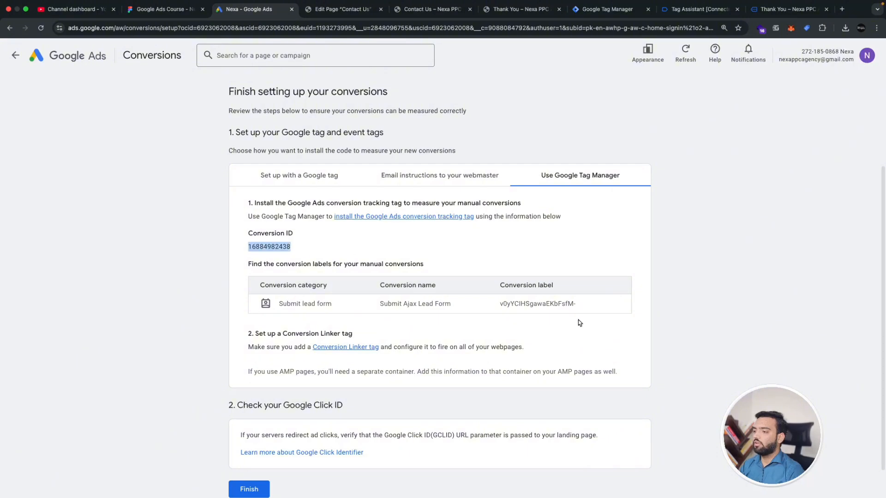
left_click_drag(480, 307, 605, 307)
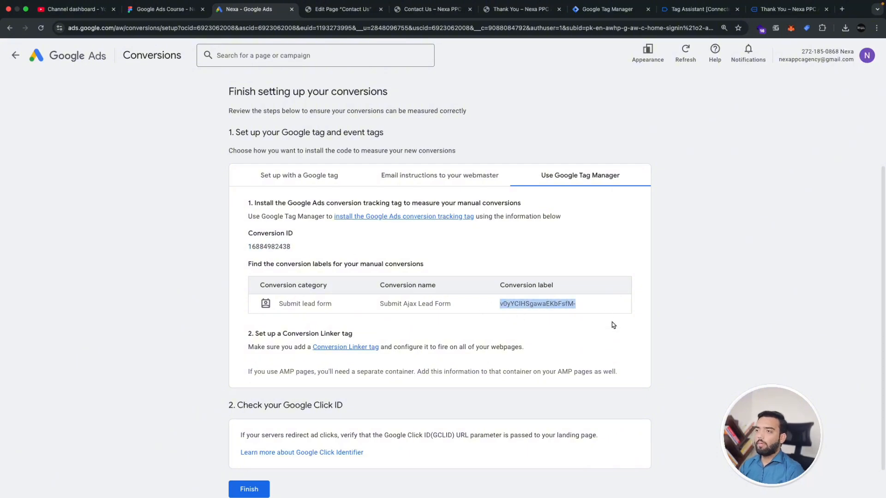
Step: Switch to Google Tag Manager and create a new tag named "Ajax Lead Form Submission Tag - G Ads"
left_click(616, 10)
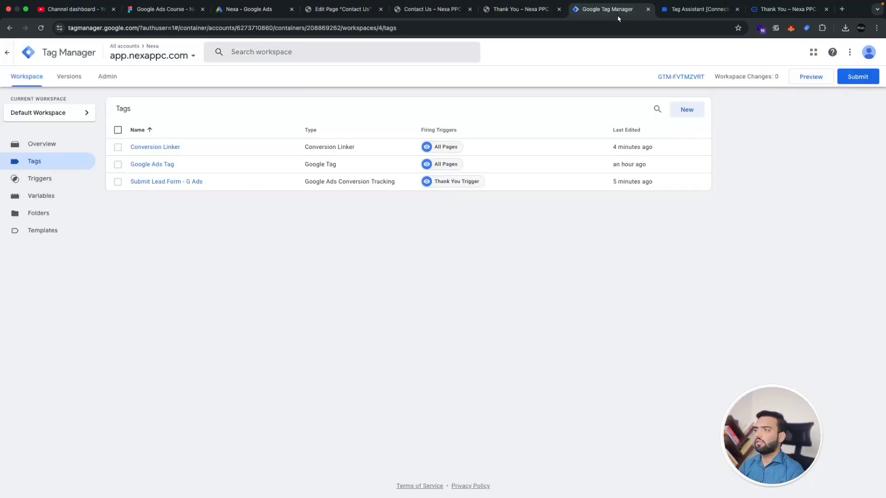
left_click(684, 112)
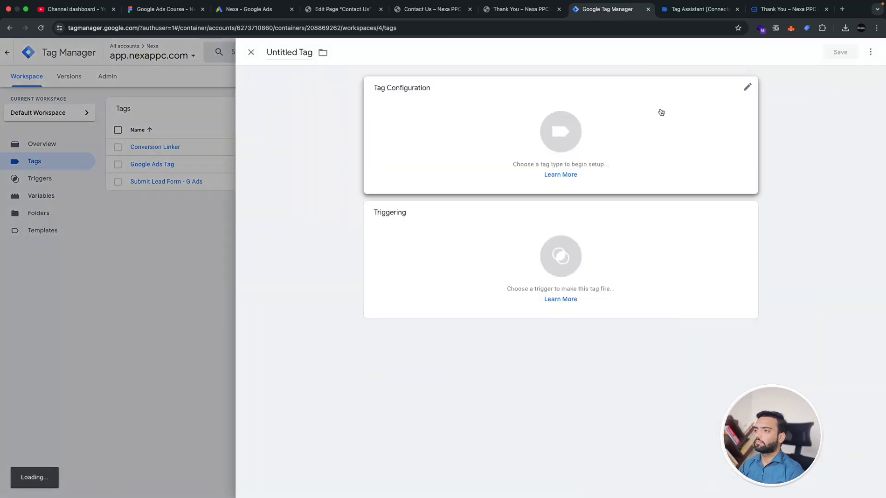
left_click(290, 51)
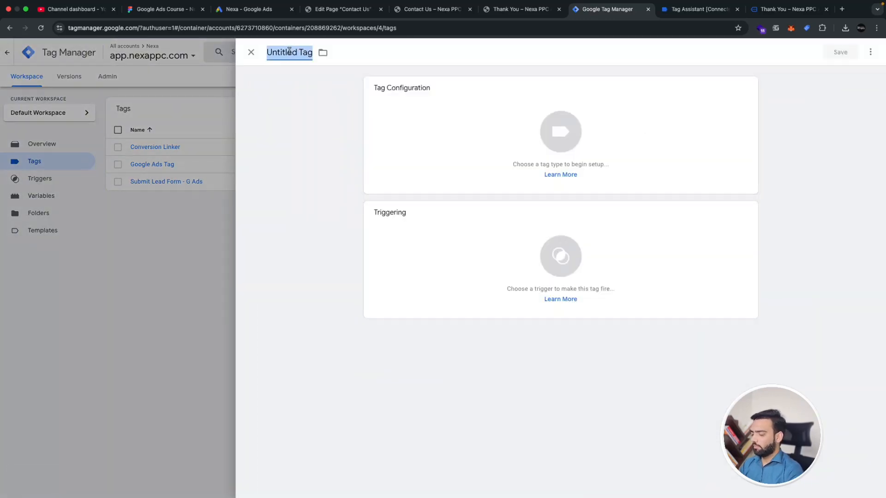
type("Ajax Lead")
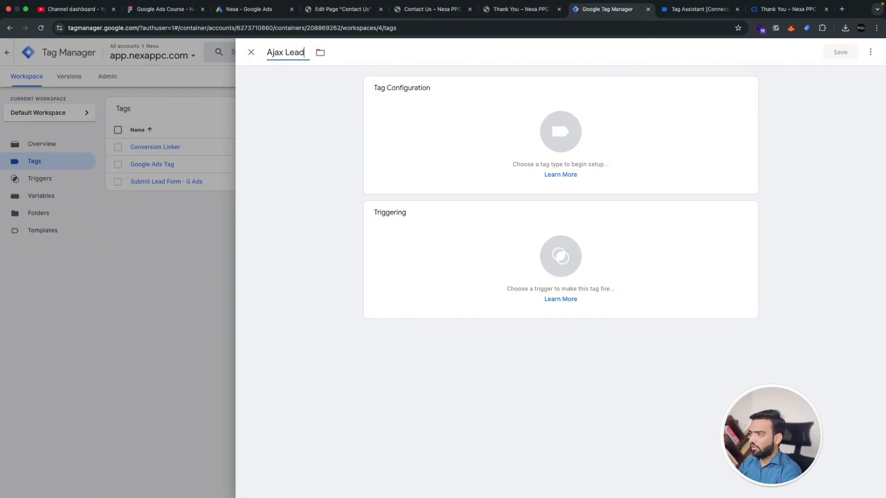
type(" Form Subm")
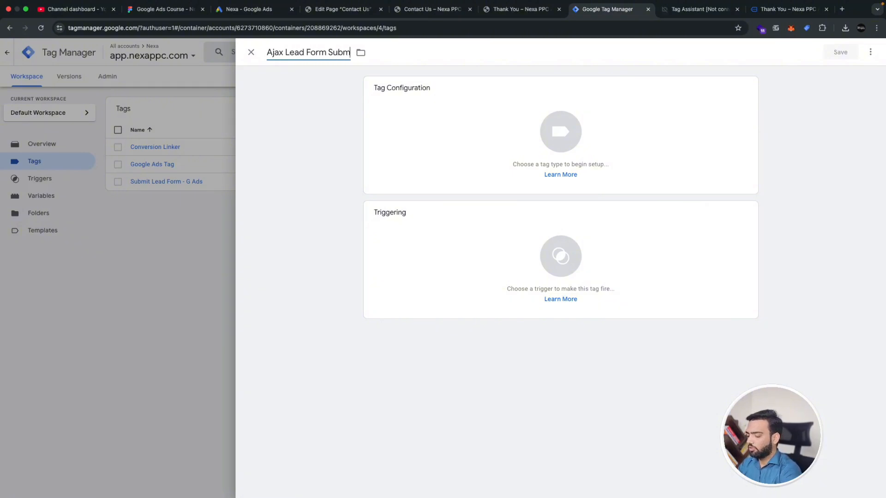
type("ission Tag")
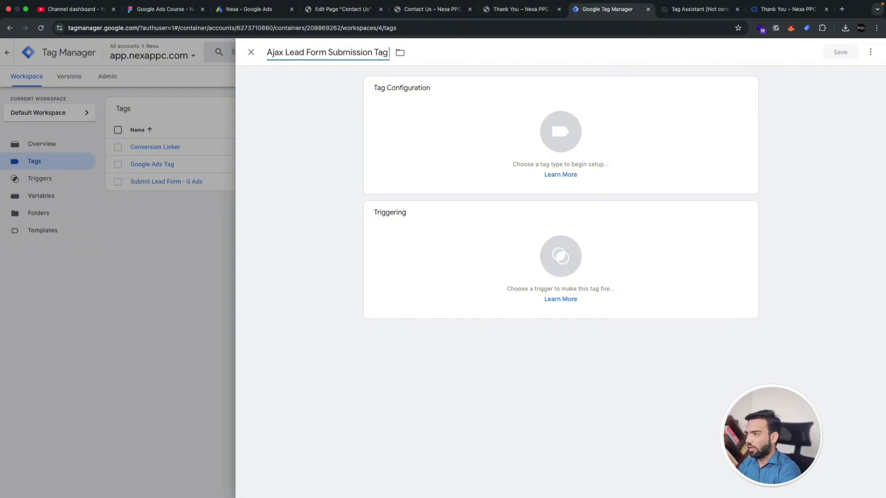
type(" -  g")
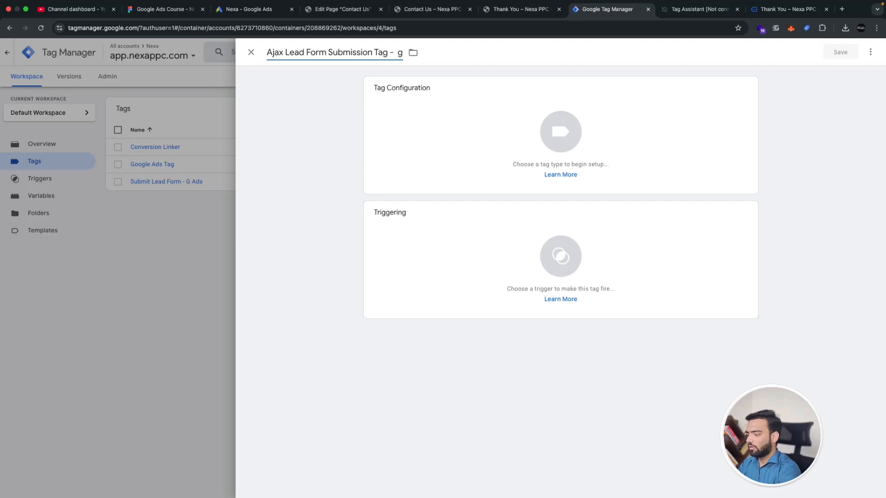
type("G Ads")
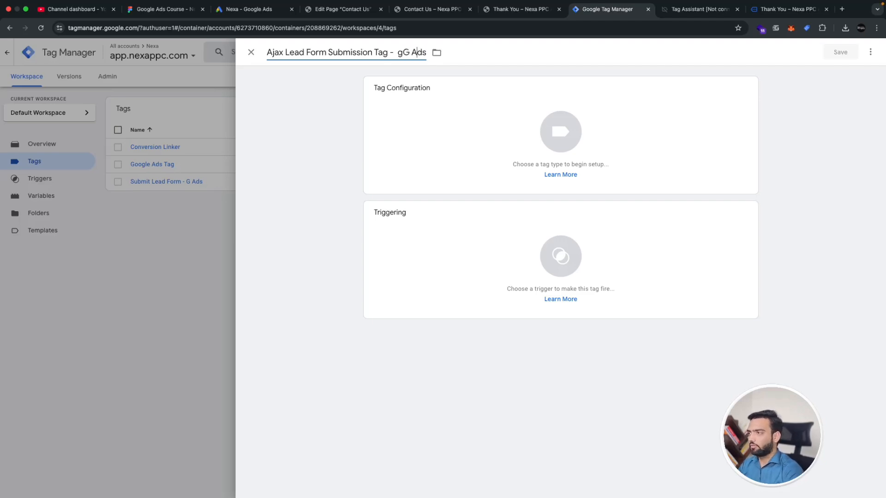
key("BackSpace")
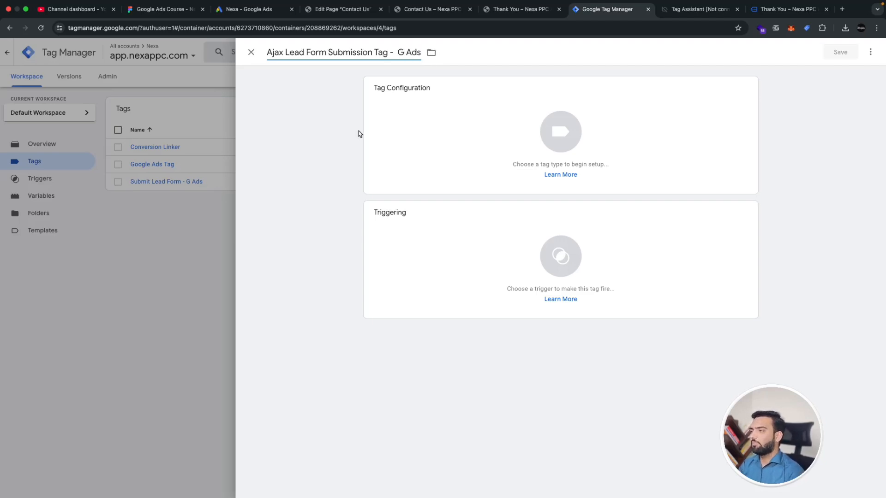
Step: Set the tag type to Google Ads Conversion Tracking
left_click(531, 170)
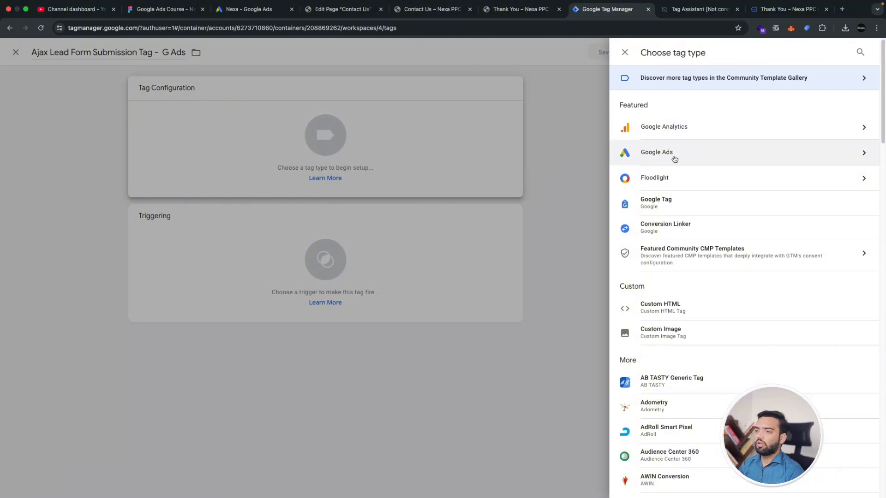
left_click(674, 159)
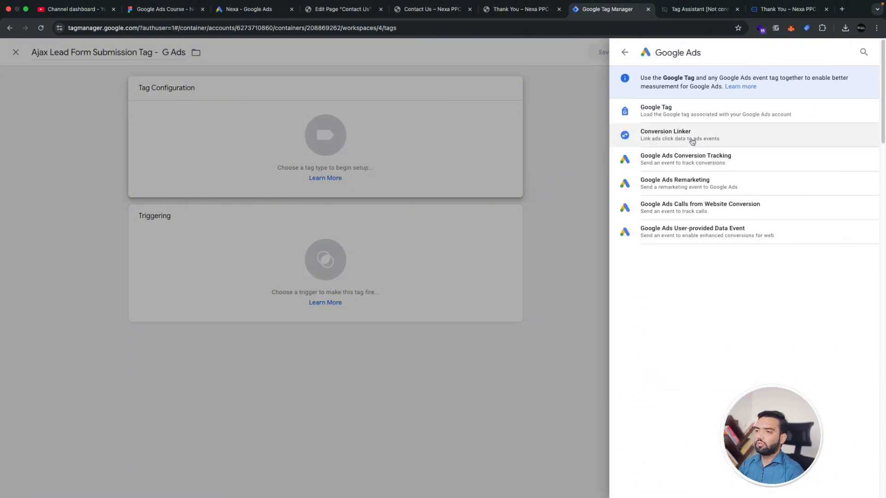
left_click(666, 167)
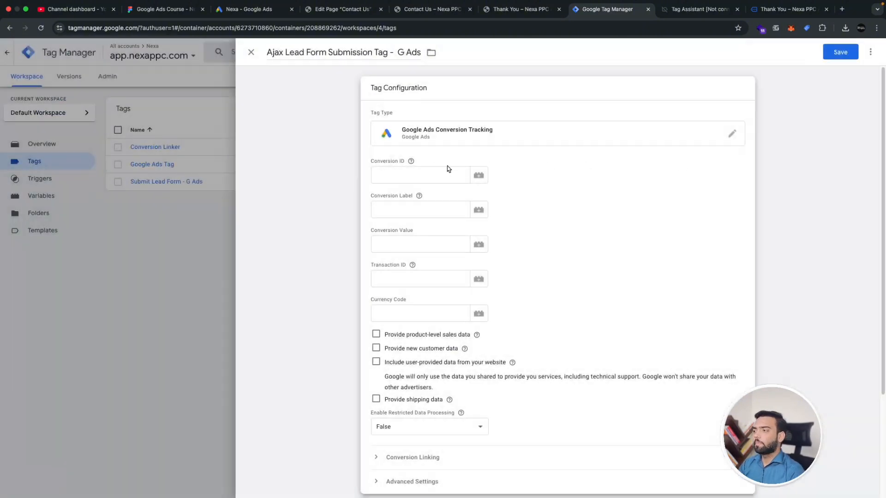
Step: Copy the conversion ID from the Google Ads installation details into the tag's Conversion ID field in Google Tag Manager
left_click(413, 175)
left_click(239, 14)
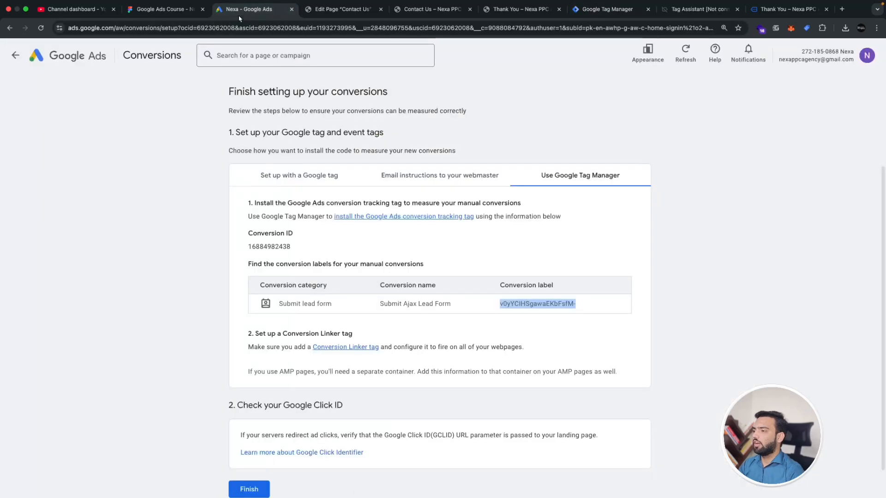
double_click(259, 248)
key("ctrl+c")
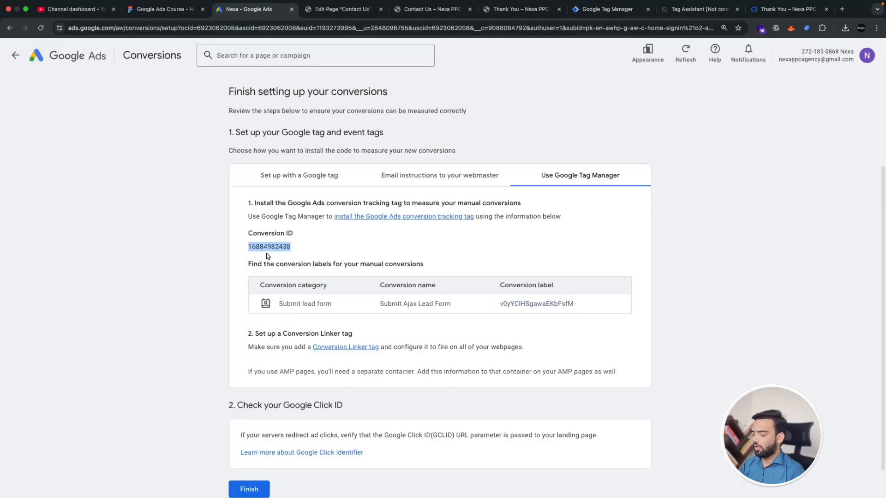
left_click(603, 14)
left_click(421, 176)
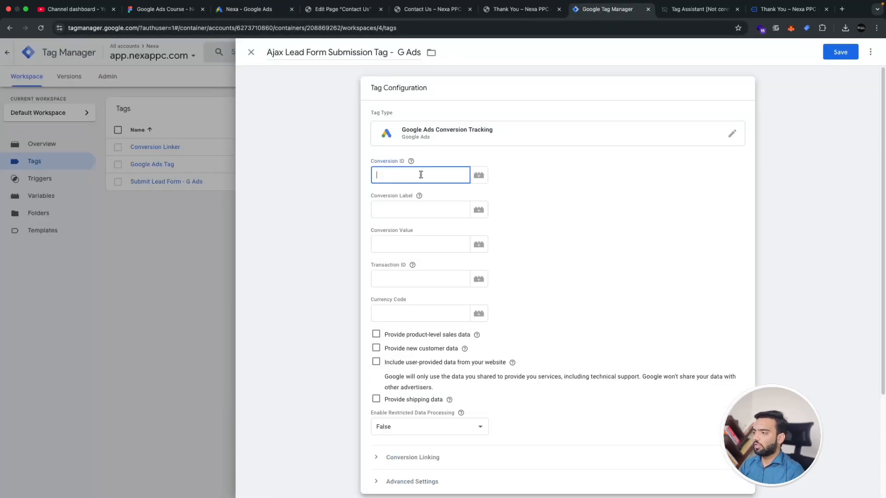
key("ctrl+v")
Step: Copy the Submit Ajax Lead Form conversion label from Google Ads into the tag's Conversion Label field in Google Tag Manager
left_click(269, 13)
left_click_drag(500, 304, 599, 306)
key("ctrl+c")
left_click(604, 10)
left_click(421, 209)
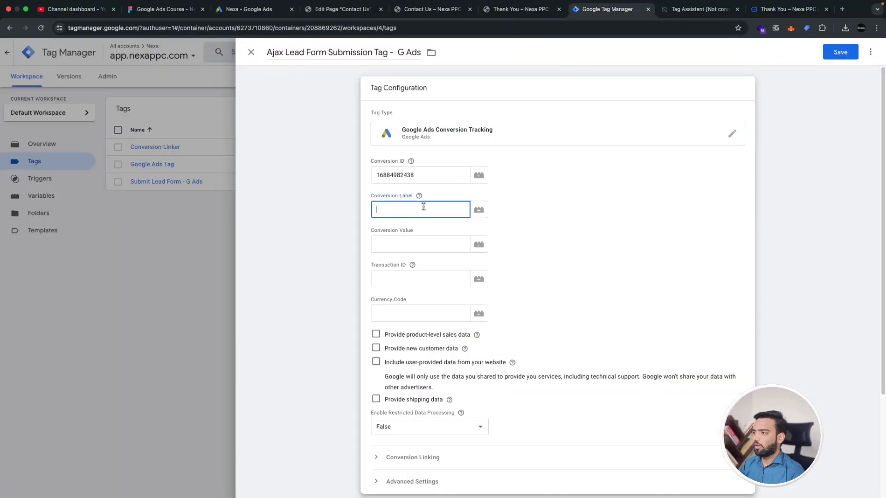
key("ctrl+v")
left_click(607, 242)
scroll(595, 254, "down", 5)
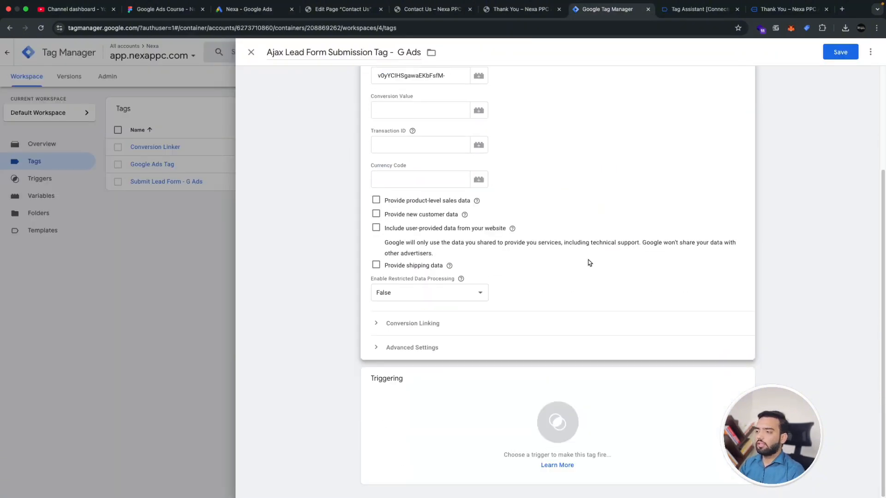
left_click(529, 428)
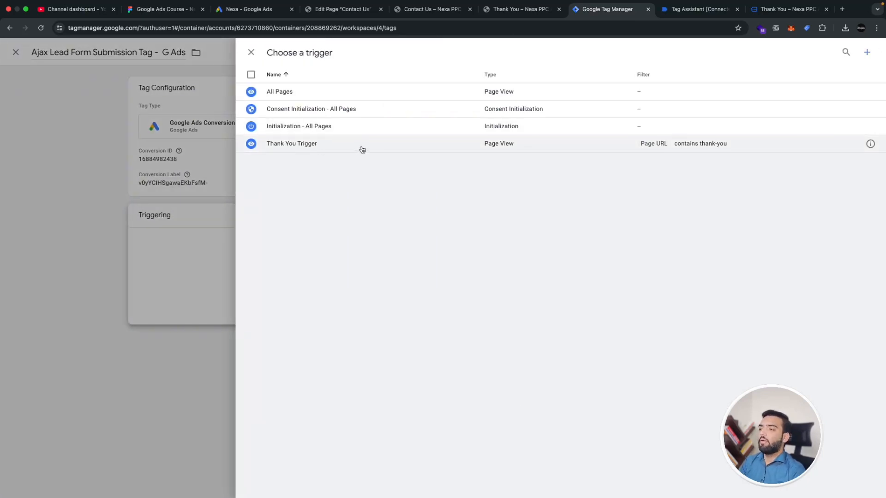
left_click(864, 53)
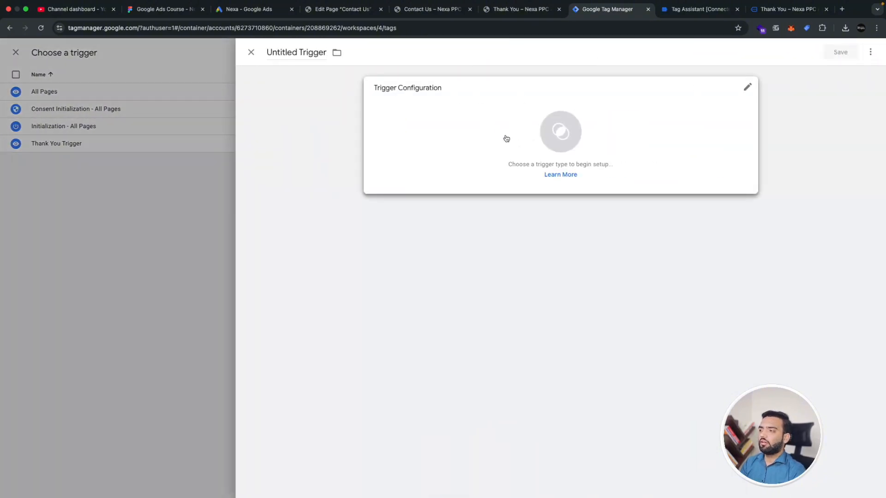
left_click(562, 144)
scroll(665, 319, "down", 1)
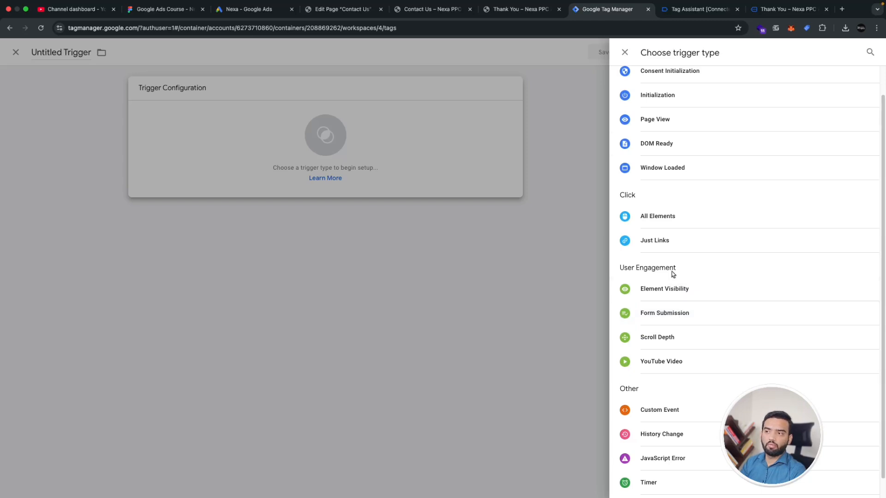
scroll(671, 139, "up", 1)
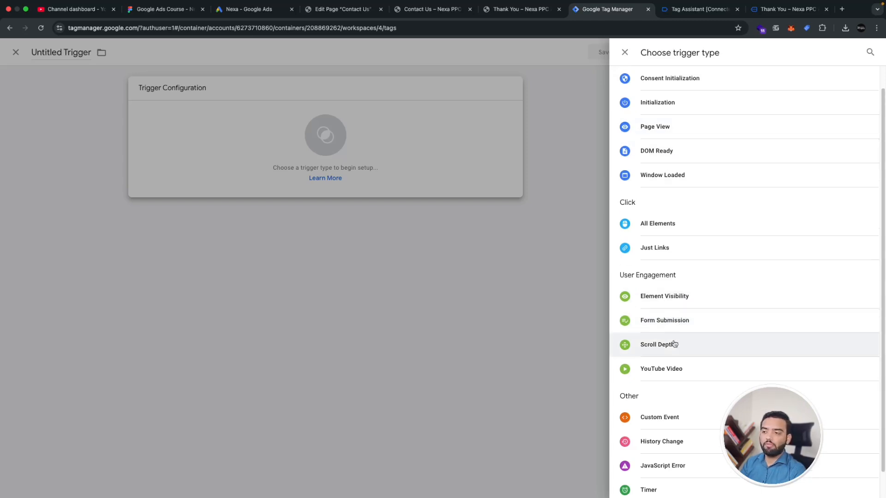
left_click(676, 326)
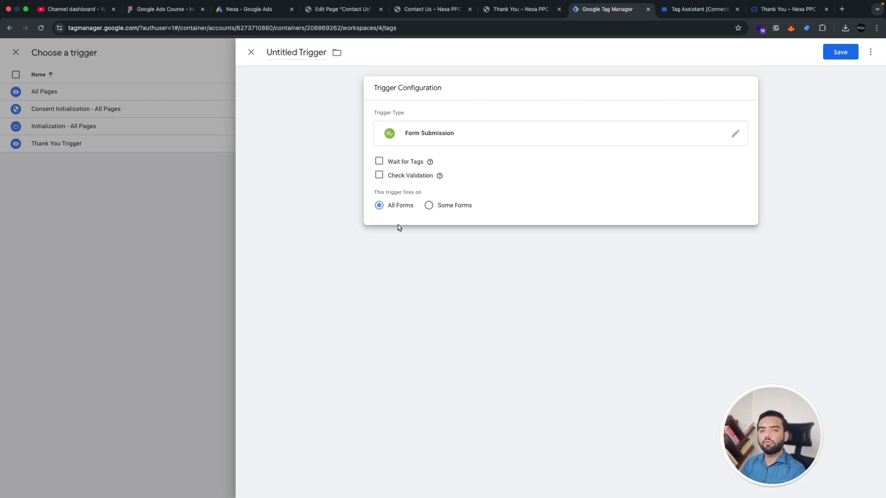
left_click(428, 206)
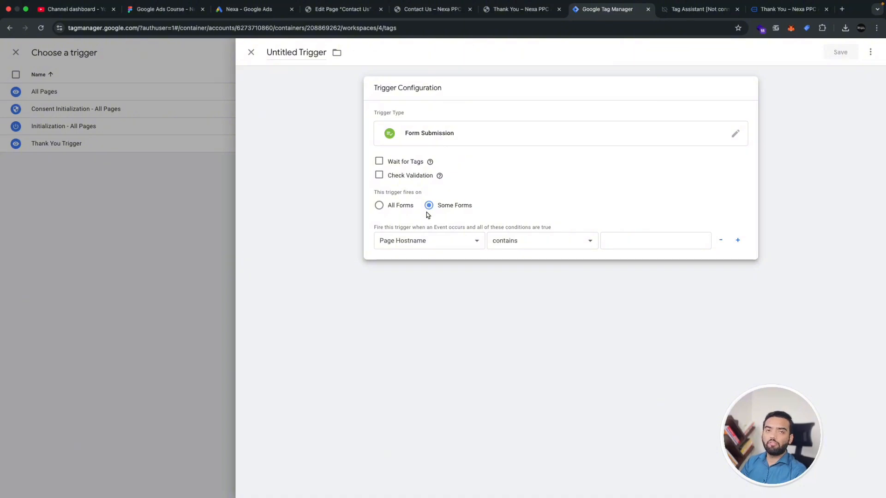
left_click(440, 249)
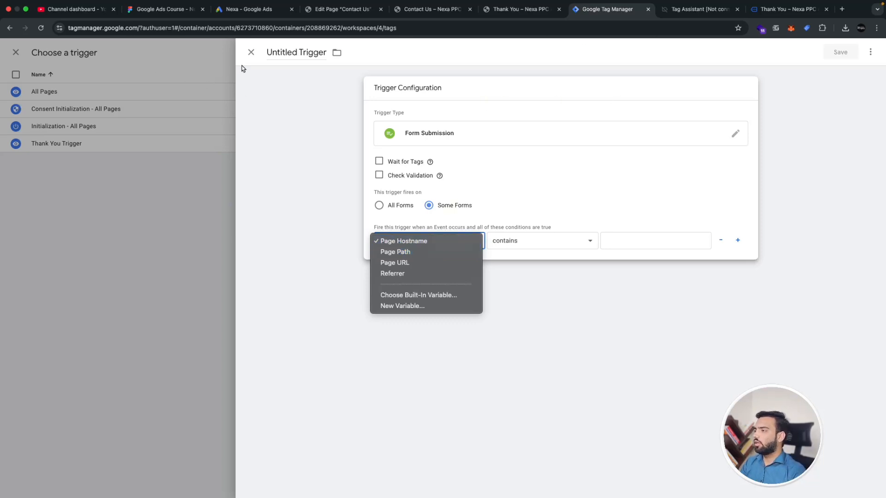
left_click(251, 53)
left_click(251, 52)
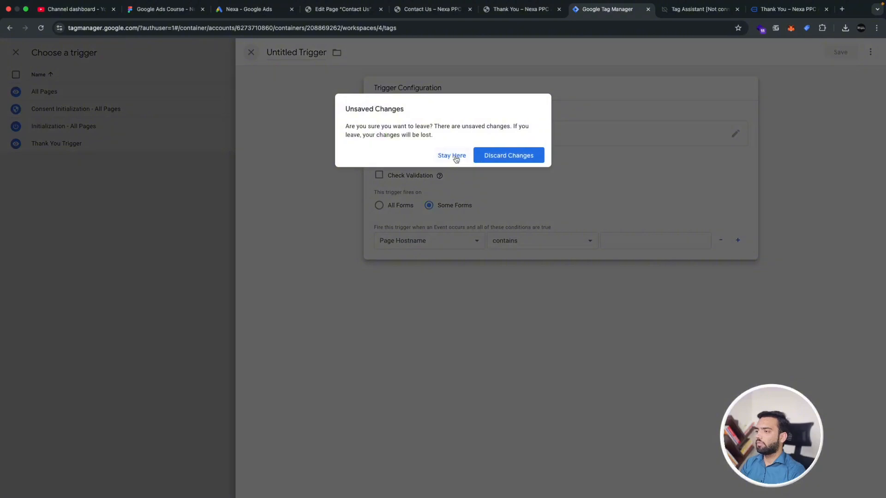
left_click(455, 157)
left_click(251, 53)
left_click(509, 155)
Step: Leave the trigger selection and save the Ajax Lead Form Submission tag without a trigger
left_click(251, 53)
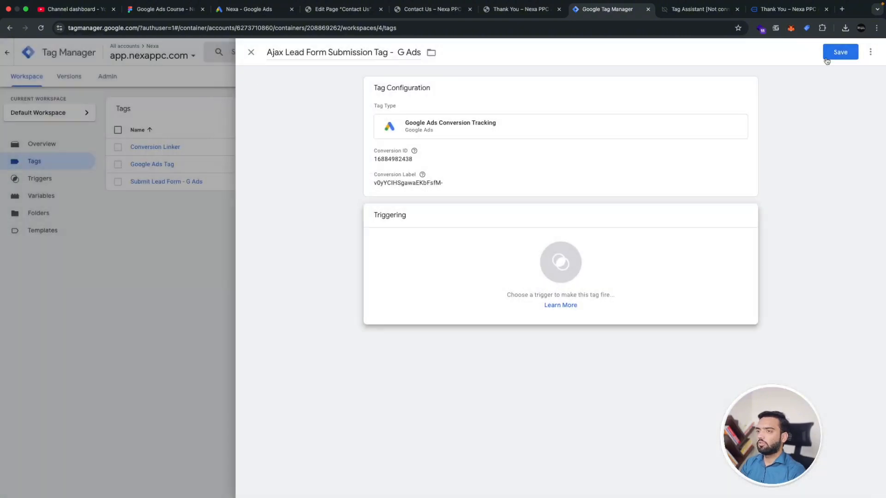
left_click(840, 52)
left_click(466, 152)
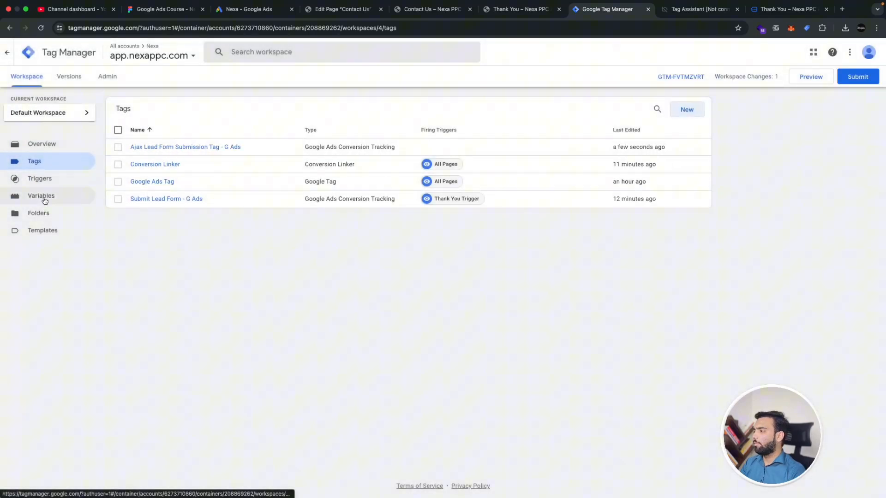
Step: Enable the built-in variables Form Element, Form Classes, Form ID, Form Target, Form URL and Form Text for the container
left_click(44, 199)
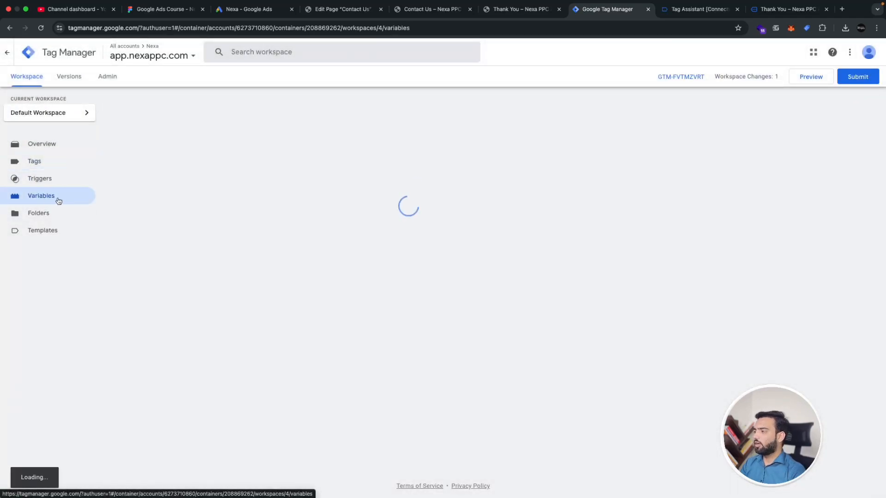
left_click(663, 118)
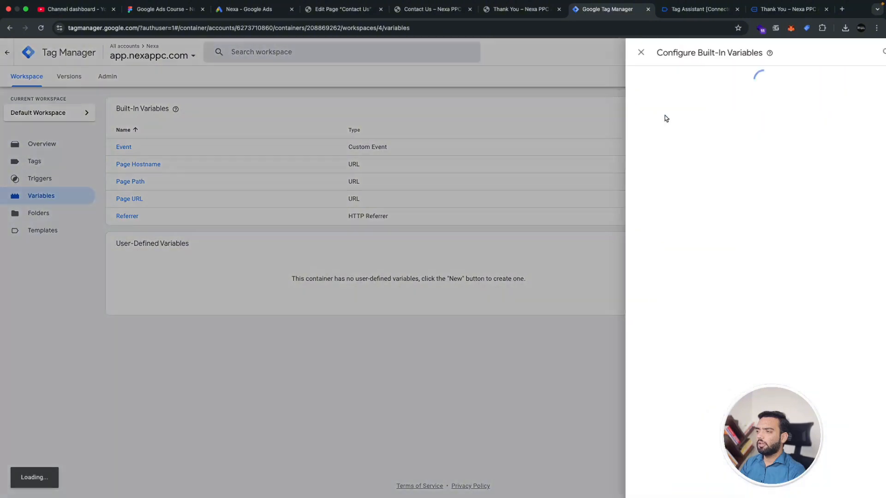
scroll(644, 229, "down", 3)
scroll(645, 234, "down", 7)
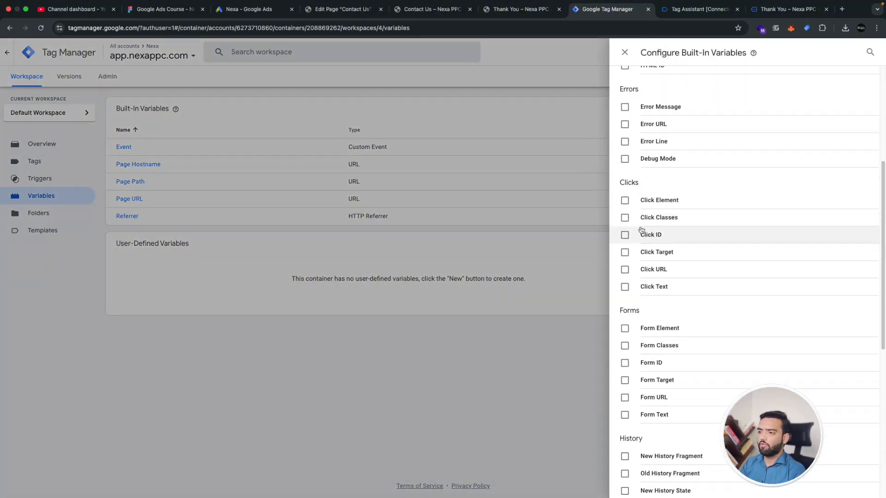
left_click(624, 122)
left_click(624, 143)
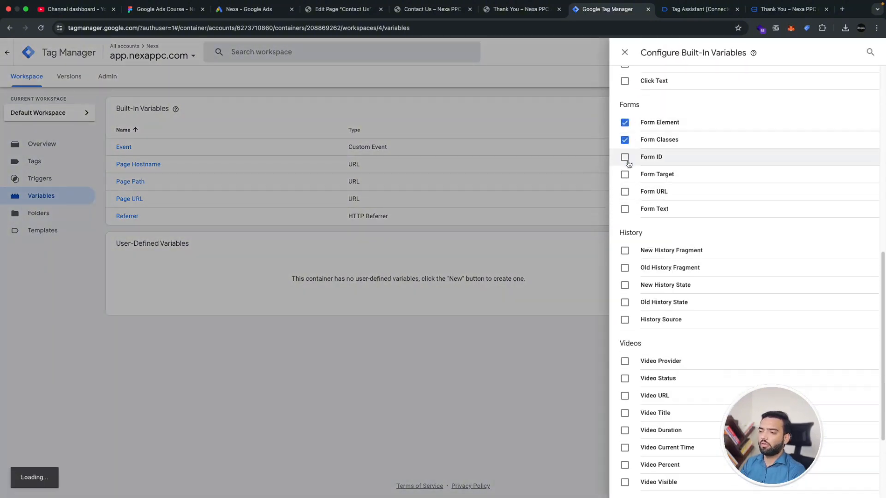
left_click(625, 157)
left_click(625, 174)
left_click(624, 191)
left_click(626, 209)
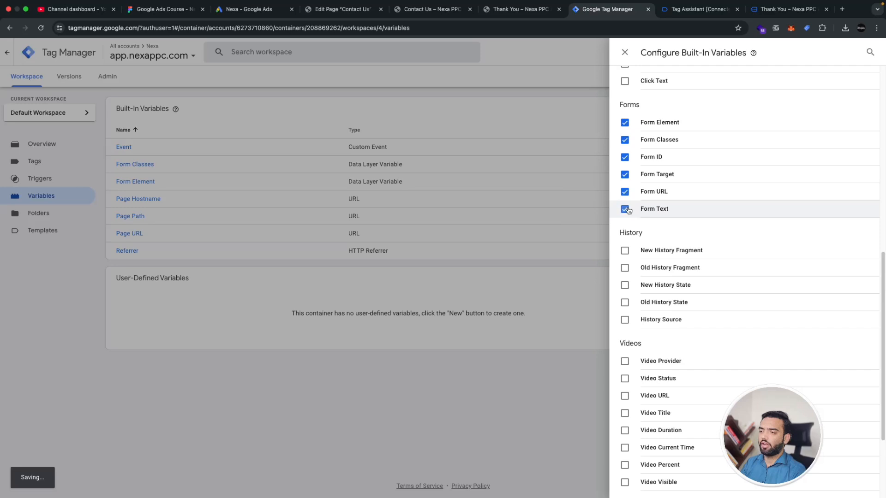
Step: Enable the built-in variables New History Fragment, Old History Fragment, History Source, Video Provider, Video URL, Video Duration and Video Percent
left_click(625, 250)
left_click(624, 268)
left_click(624, 320)
left_click(625, 361)
left_click(625, 396)
left_click(625, 430)
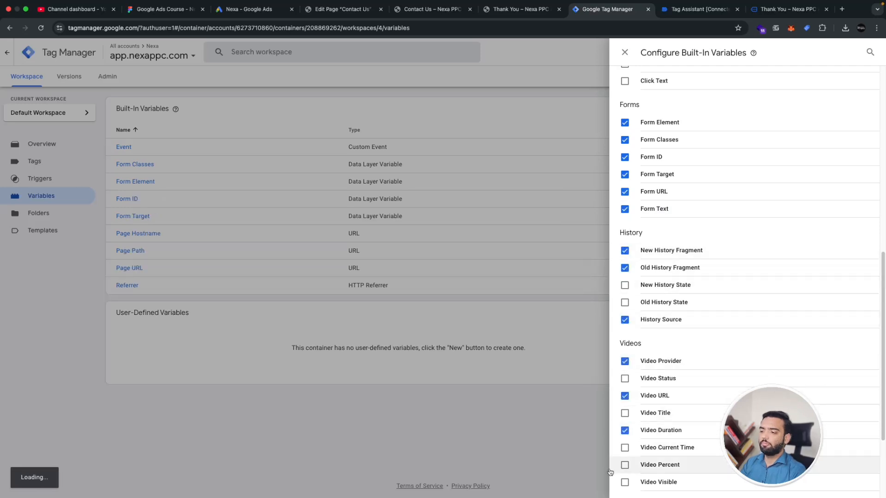
scroll(642, 237, "up", 10)
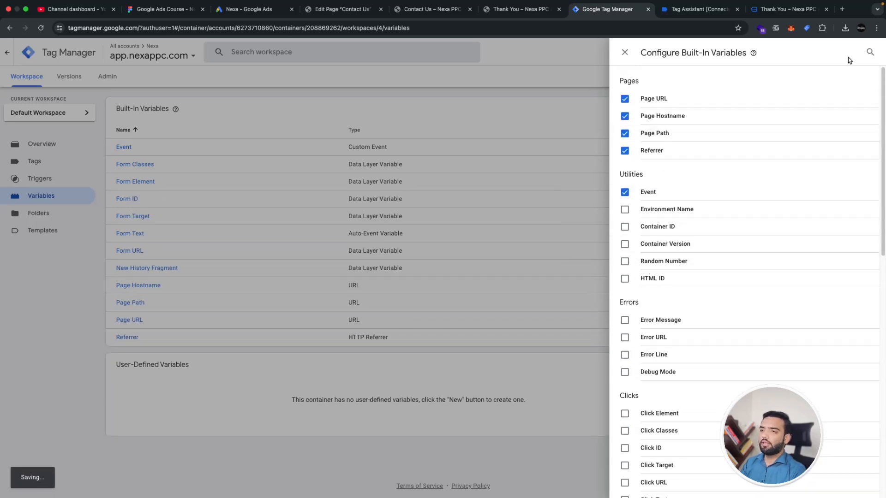
left_click(552, 90)
Step: Create a new Form Submission trigger for the Ajax Lead Form Submission tag and make it fire on Some Forms
left_click(77, 165)
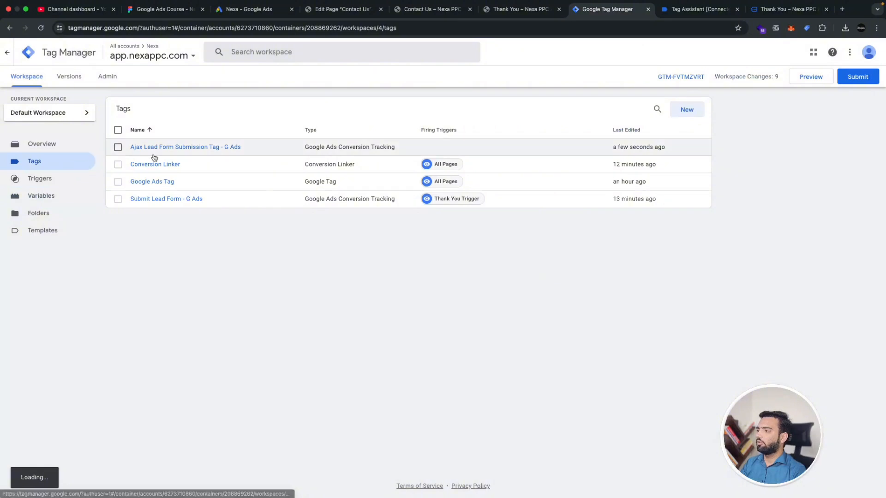
left_click(172, 147)
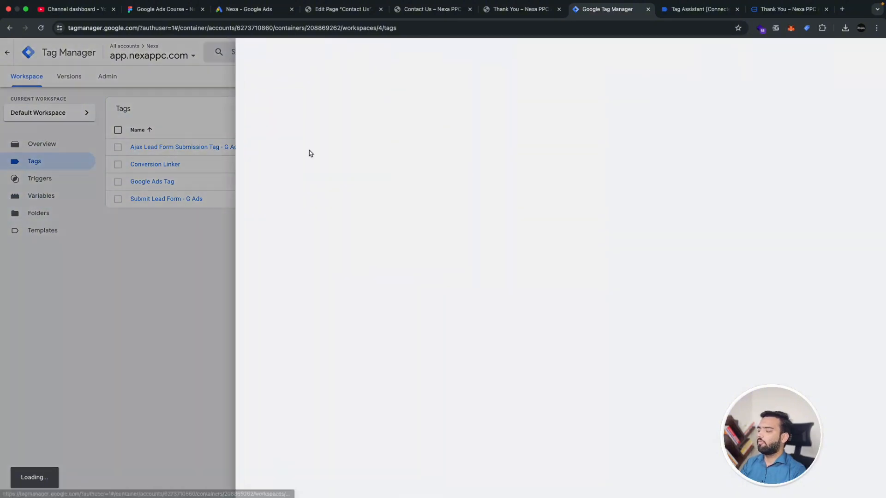
left_click(471, 282)
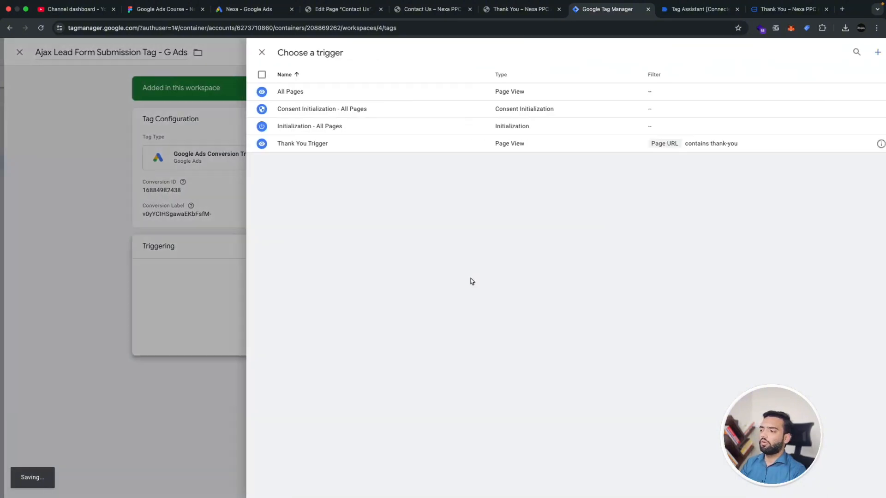
left_click(868, 53)
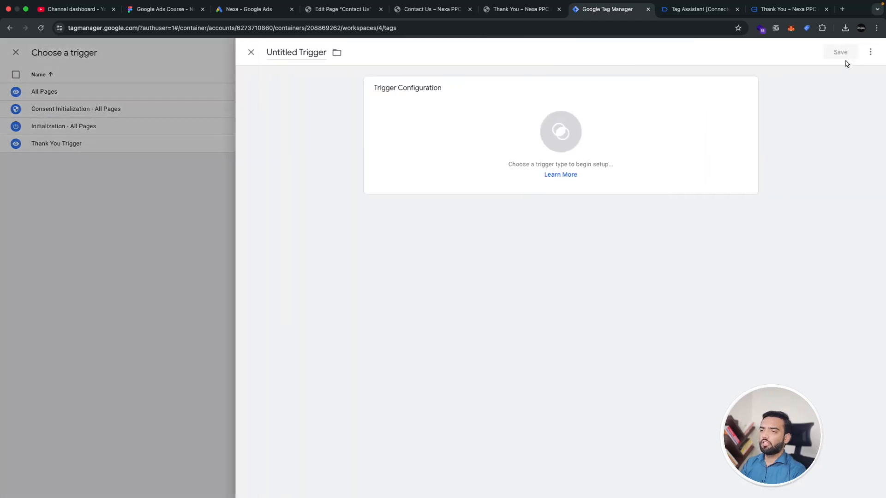
left_click(477, 134)
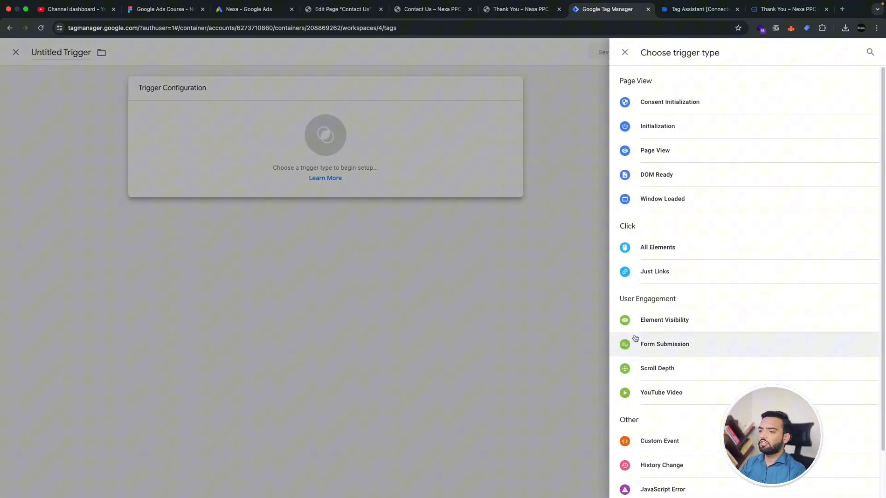
left_click(664, 345)
left_click(429, 205)
Step: Review the variables available for the trigger condition, and examine the domain and path of the Contact Us page's URL
left_click(436, 242)
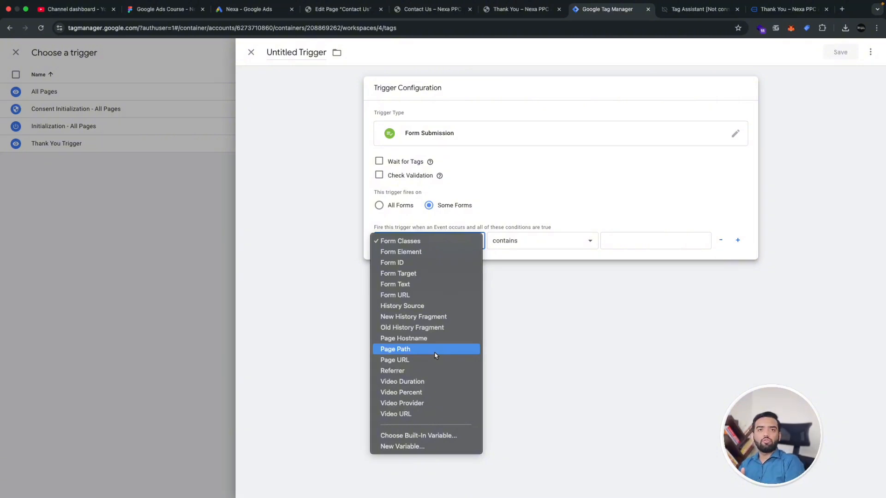
left_click(448, 9)
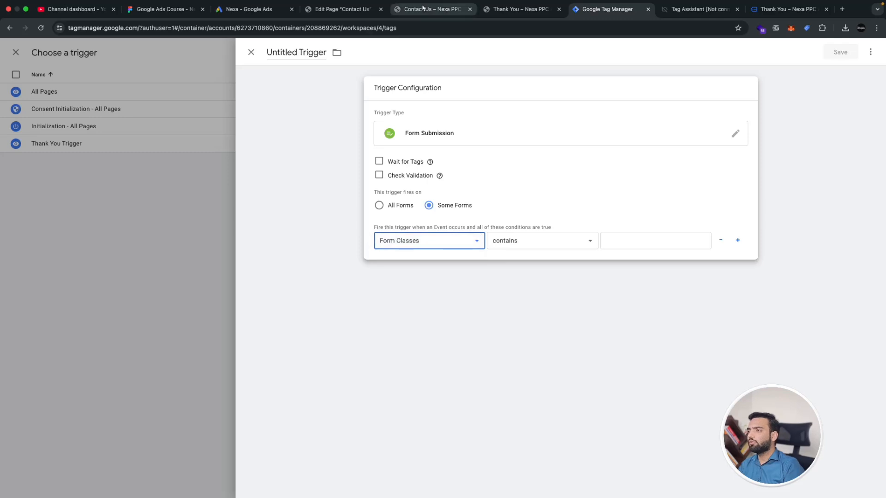
left_click(449, 9)
left_click_drag(209, 28, 122, 29)
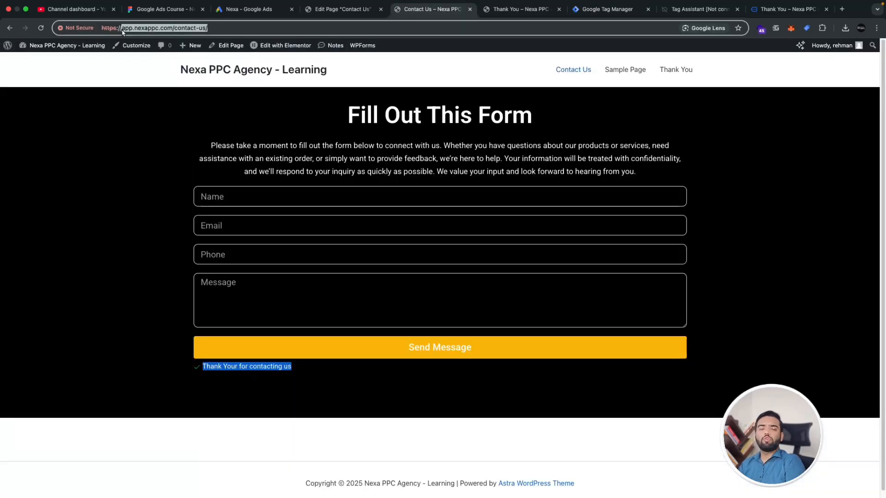
left_click(152, 113)
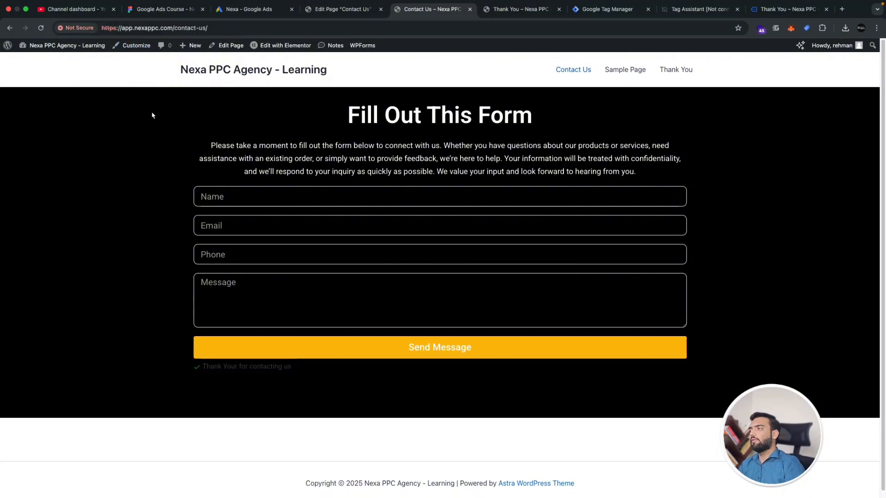
mouse_move(184, 45)
left_click_drag(208, 28, 172, 30)
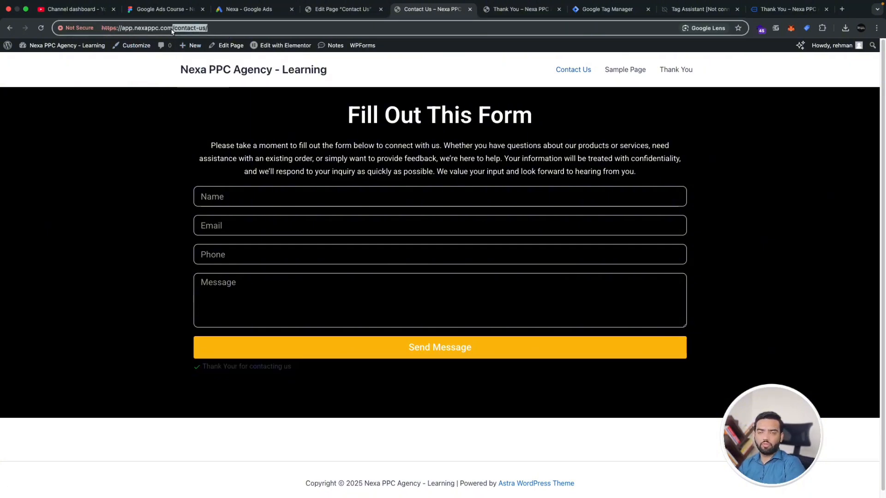
Step: Return to Google Tag Manager and set the trigger condition's variable to Form ID
left_click(624, 17)
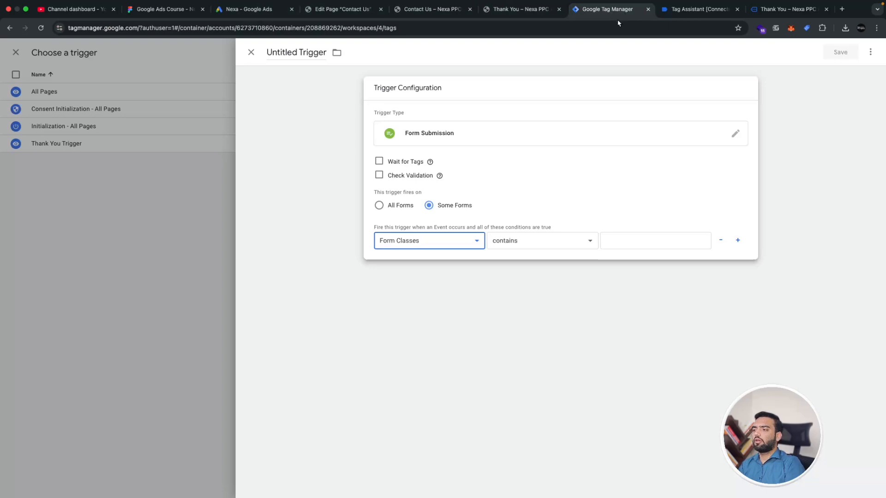
left_click(433, 248)
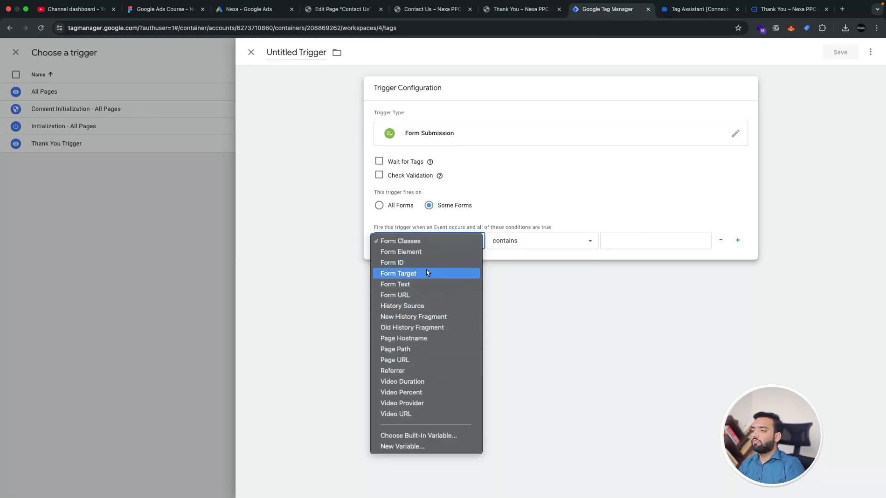
left_click(429, 264)
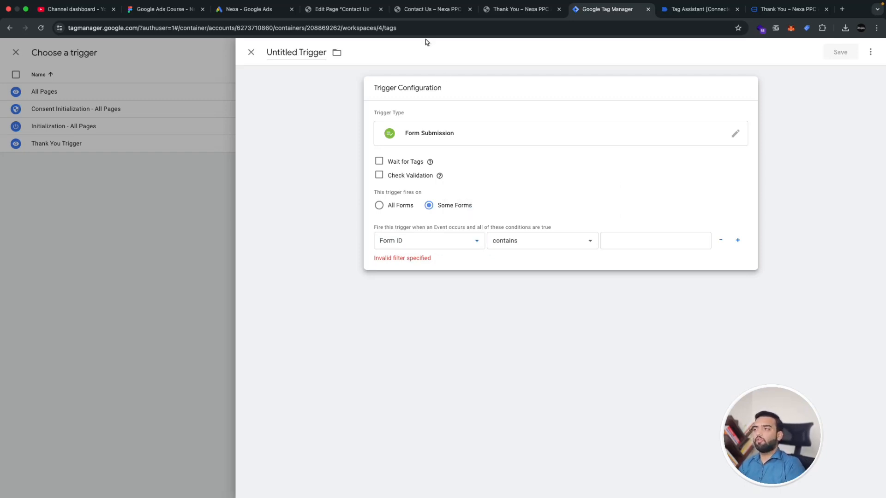
Step: Switch to the Contact Us page, open the developer tools and inspect the container that wraps the form's fields
left_click(420, 9)
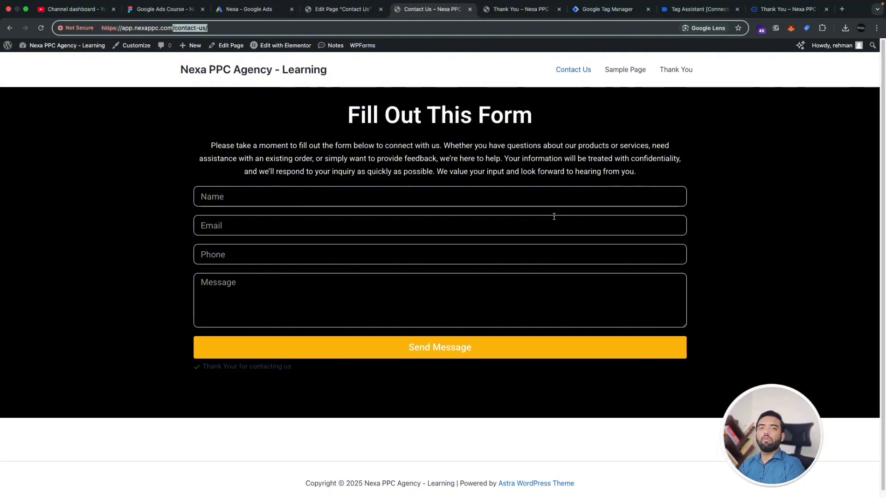
right_click(414, 259)
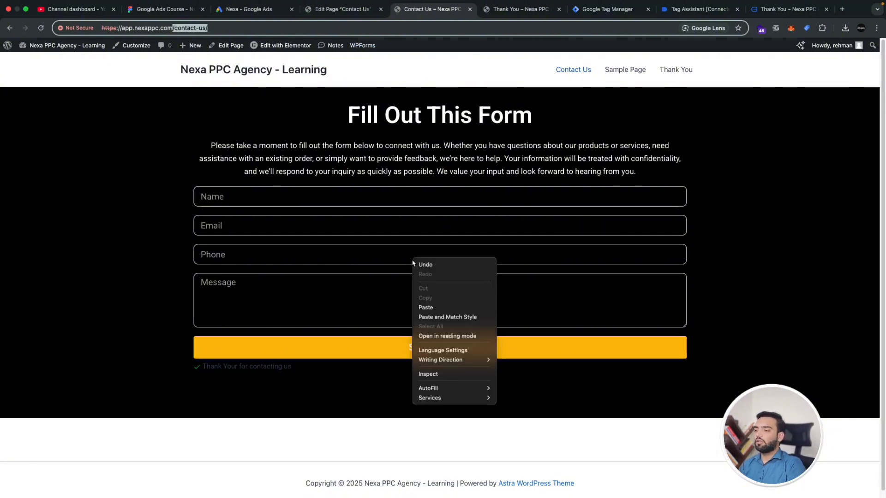
left_click(438, 376)
scroll(228, 251, "down", 5)
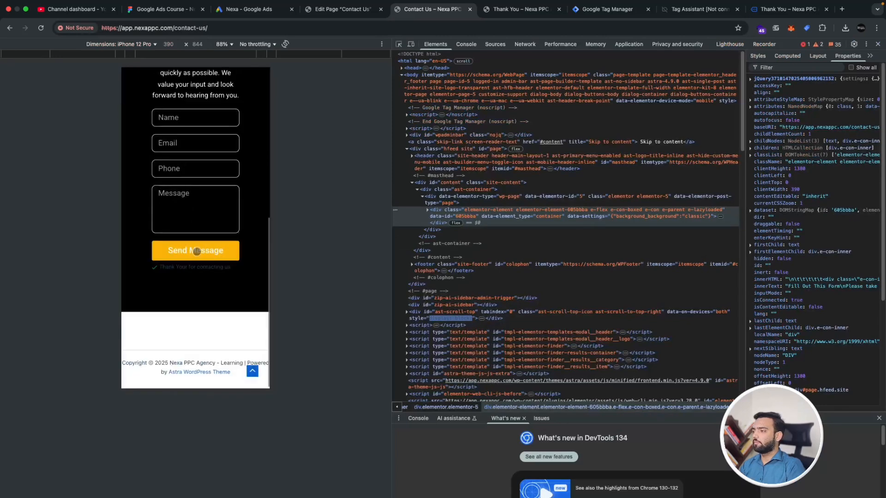
scroll(228, 251, "up", 3)
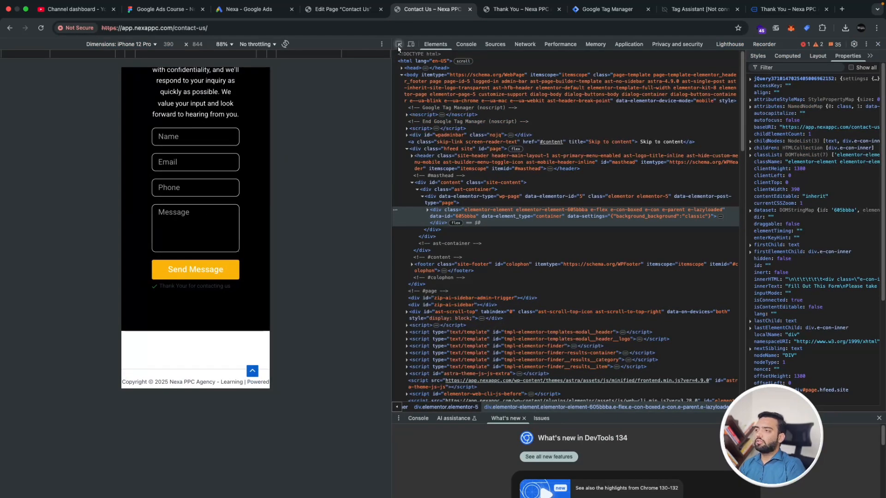
left_click(399, 44)
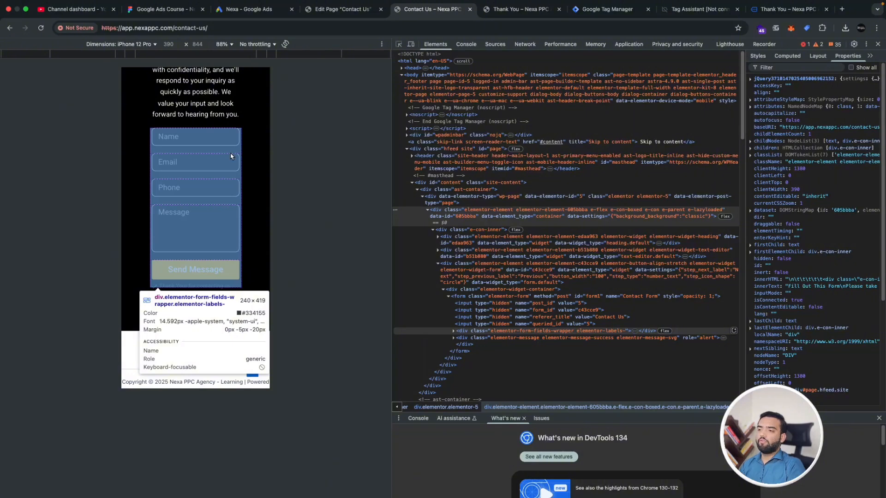
left_click(231, 156)
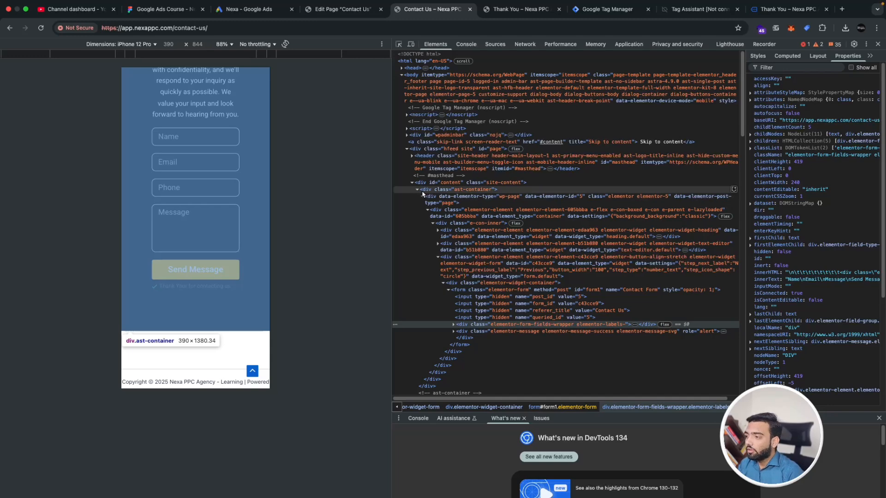
Step: Return the page to desktop view, locate the form element in the page code and select its id value
key("super+shift+m")
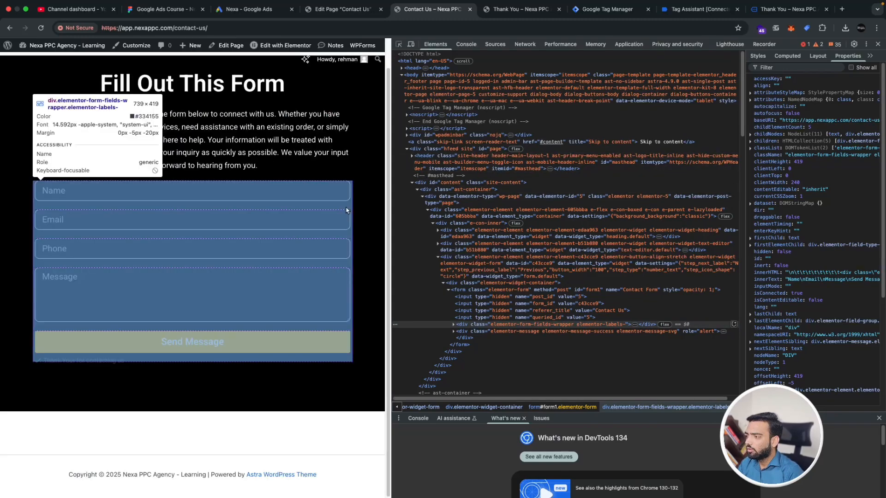
scroll(560, 281, "down", 3)
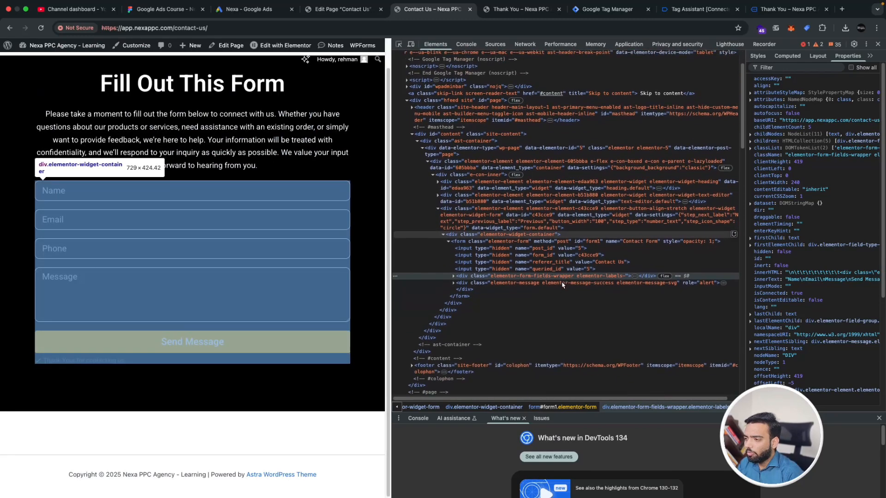
scroll(560, 282, "down", 1)
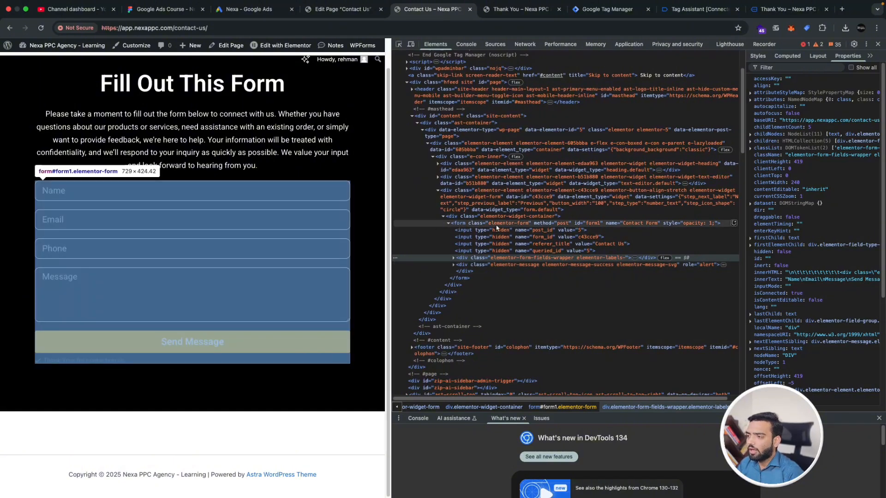
double_click(592, 224)
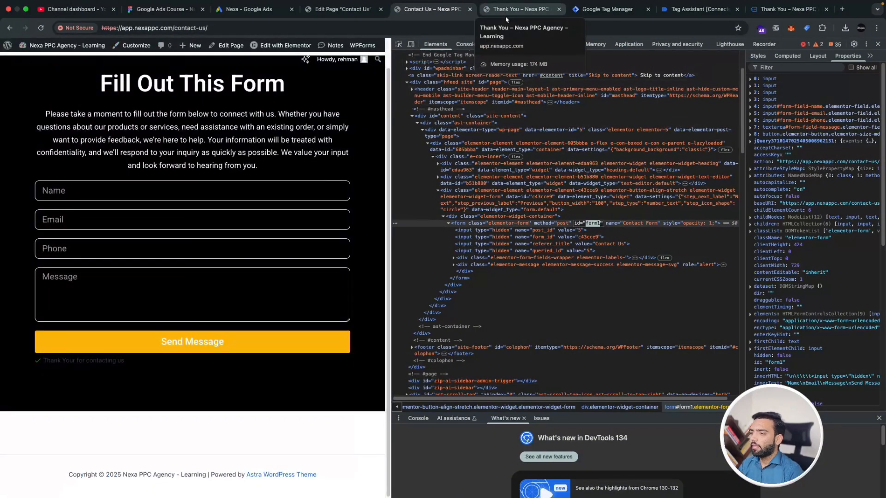
left_click(396, 228)
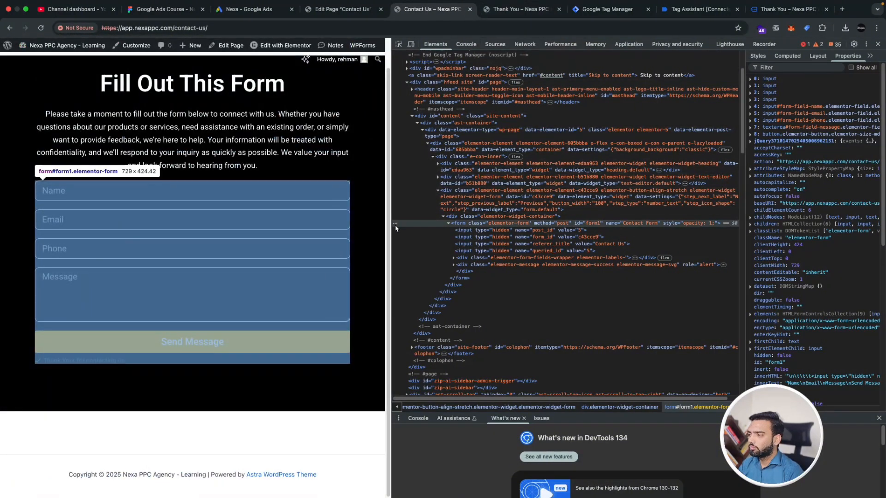
right_click(395, 227)
mouse_move(484, 299)
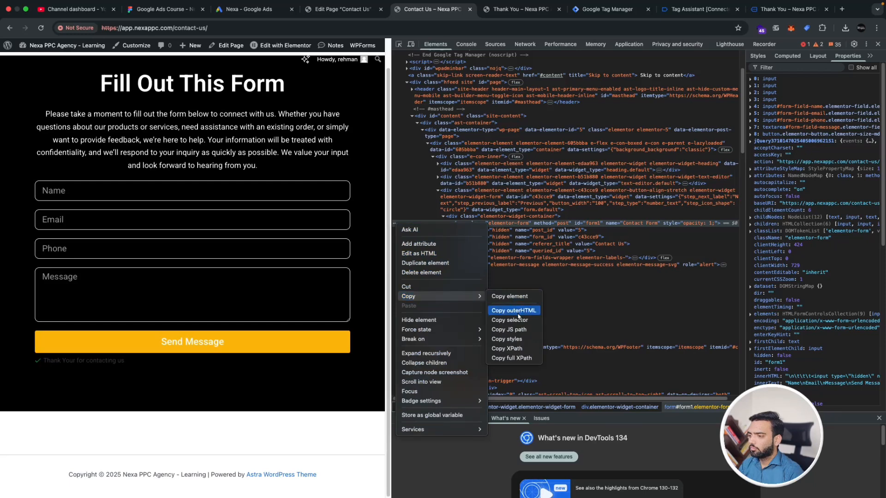
left_click(588, 216)
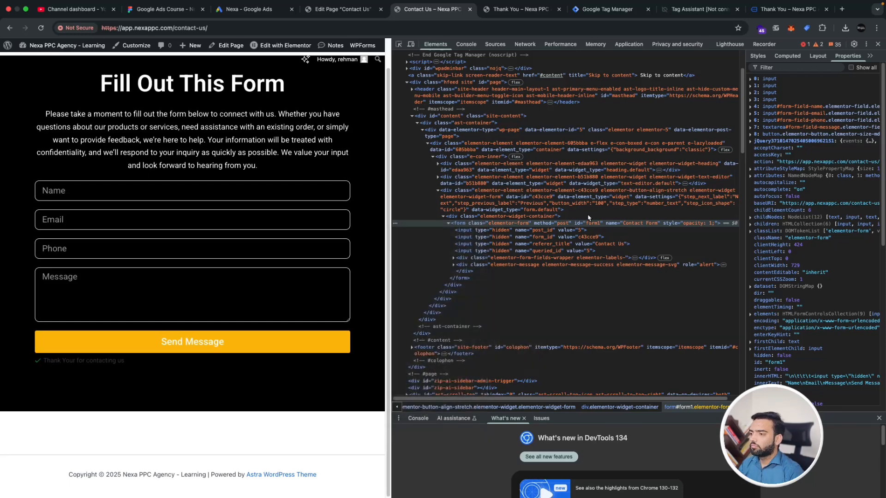
Step: Return to Google Tag Manager and complete the trigger condition so that Form ID equals form1
left_click(596, 11)
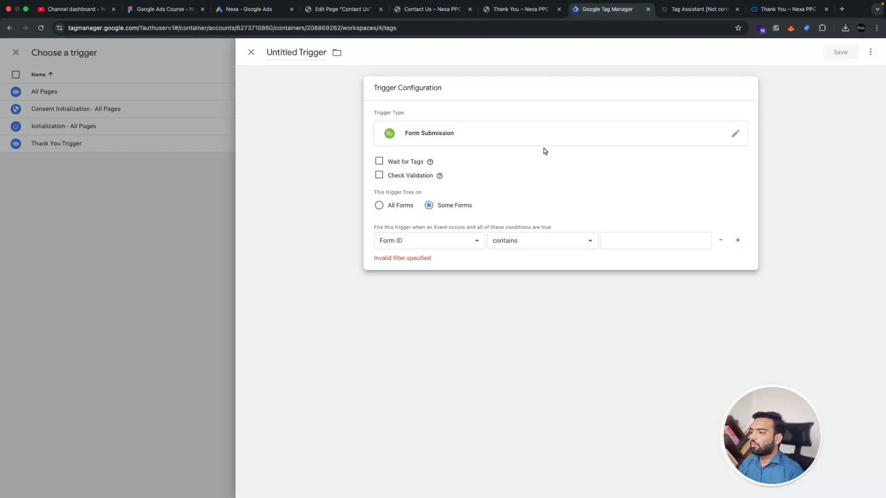
left_click(588, 243)
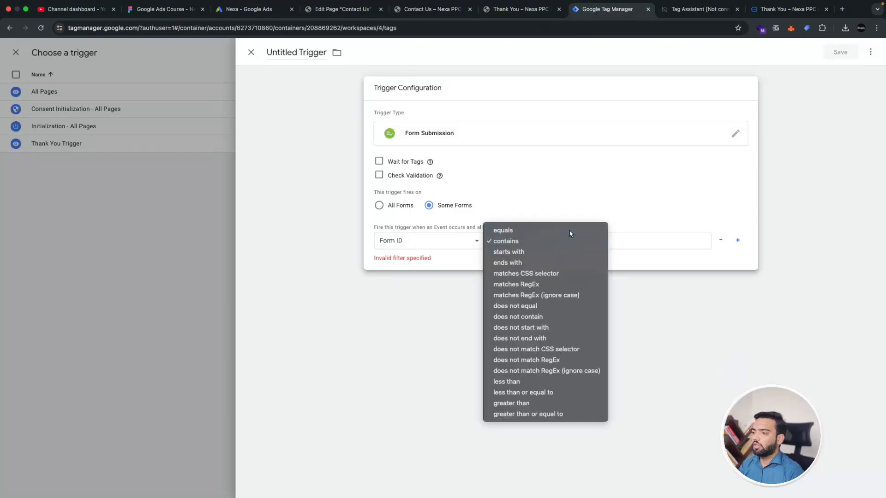
left_click(505, 230)
left_click(628, 247)
type("form1")
left_click(627, 262)
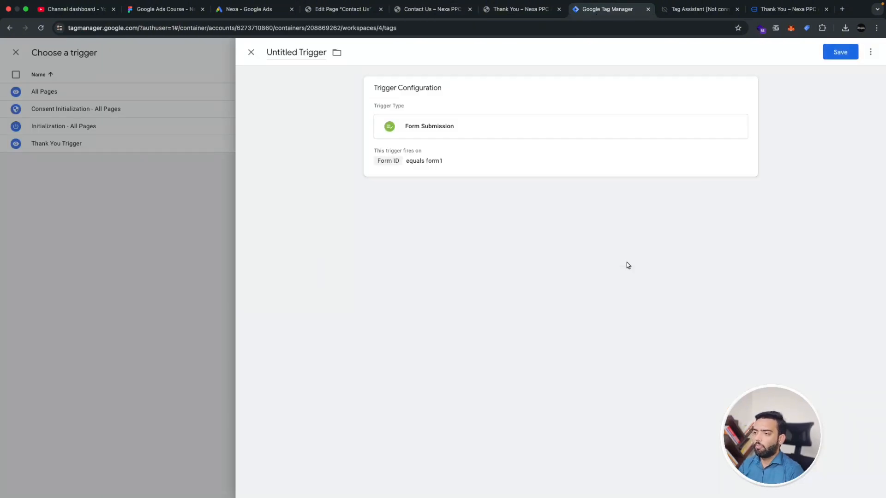
left_click(592, 175)
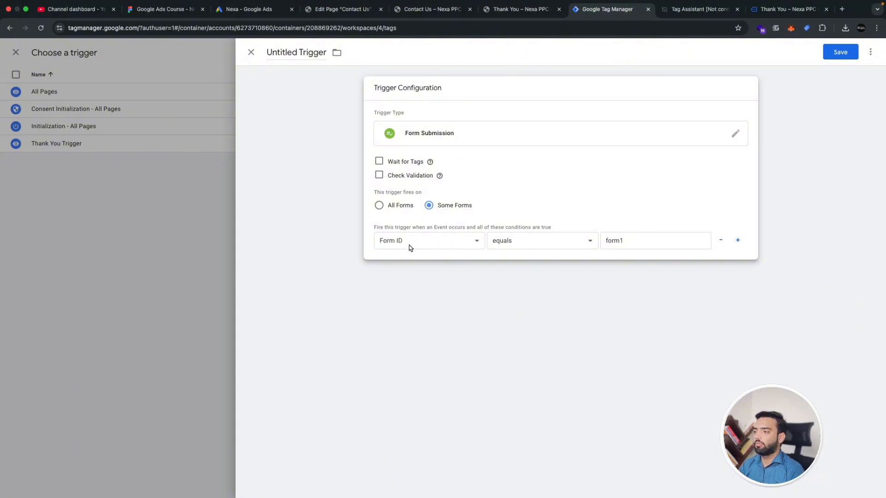
Step: Save the trigger under the name Ajax Form Submission, and save the conversion tag that uses it
left_click(840, 53)
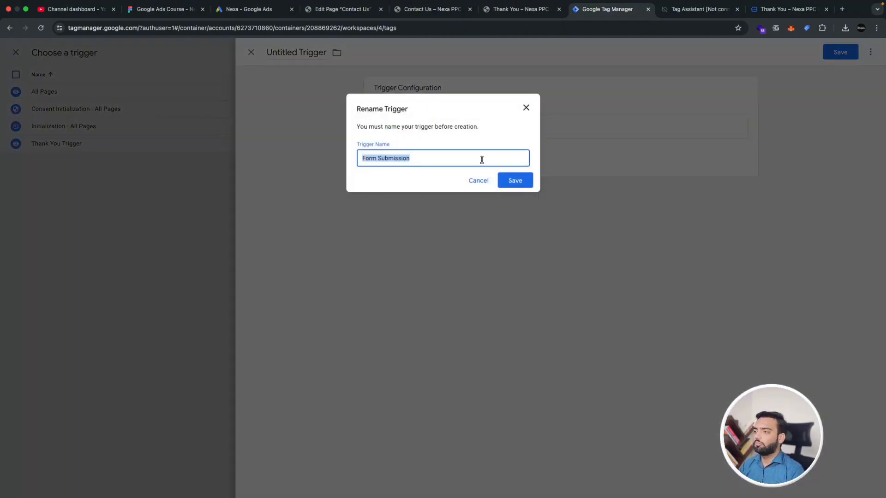
left_click(445, 159)
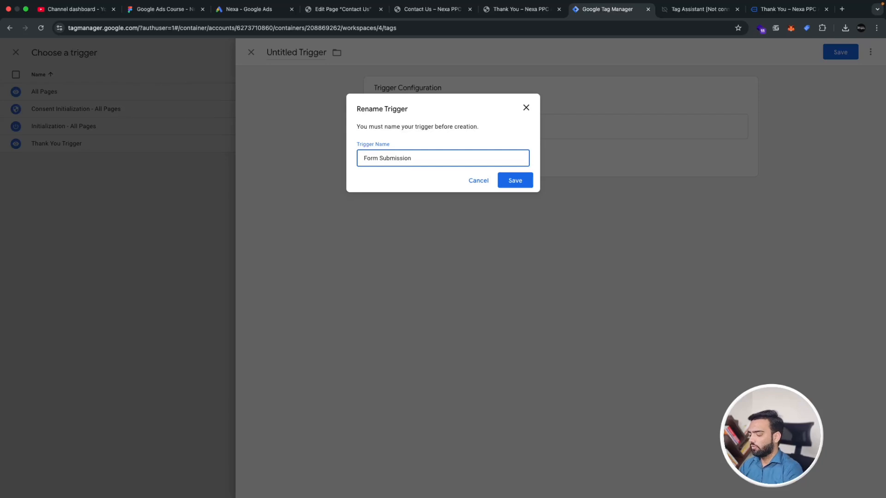
type("Ajax")
left_click(508, 186)
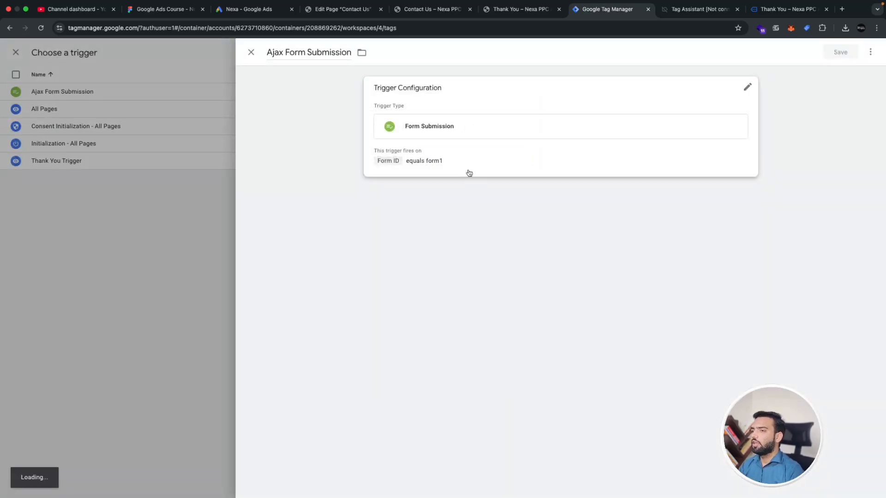
left_click(844, 55)
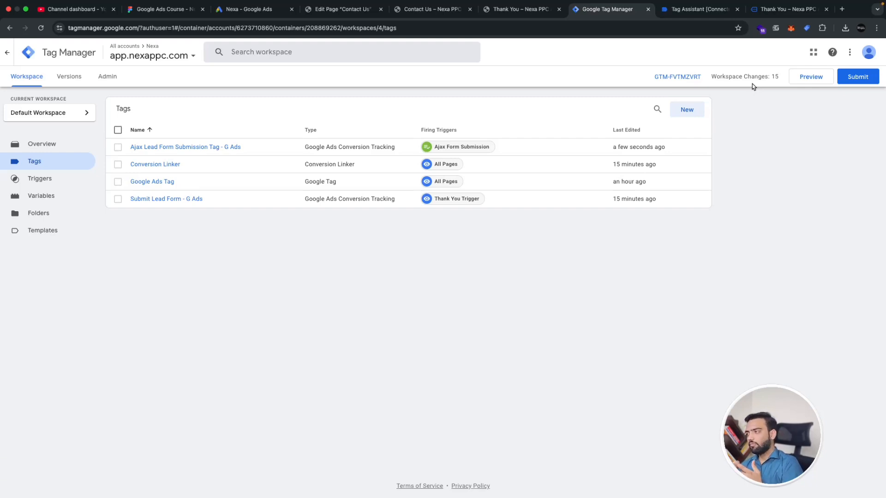
Step: Start a preview session for the container, open the Contact Us page on the connected site and continue into Tag Assistant
left_click(807, 82)
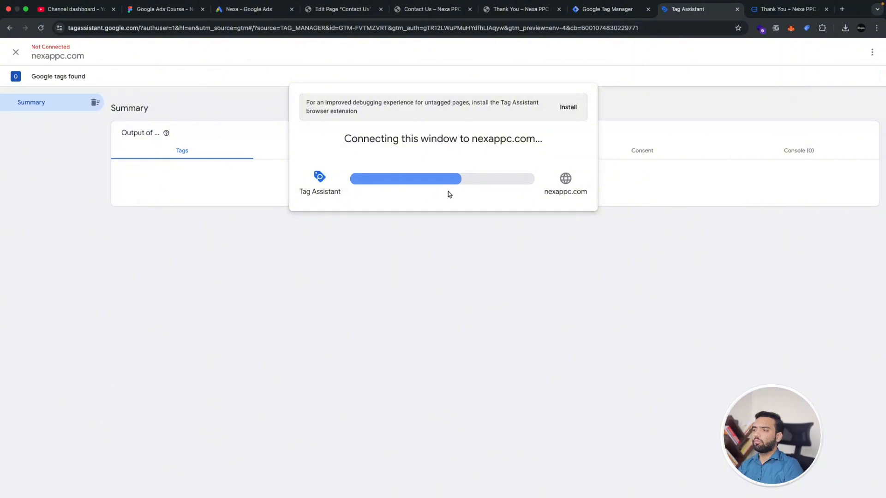
left_click(769, 13)
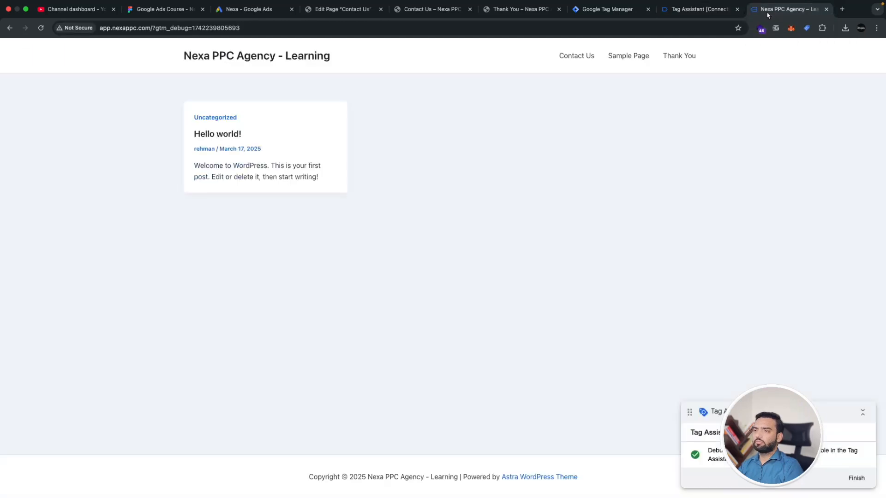
left_click(862, 418)
left_click(583, 57)
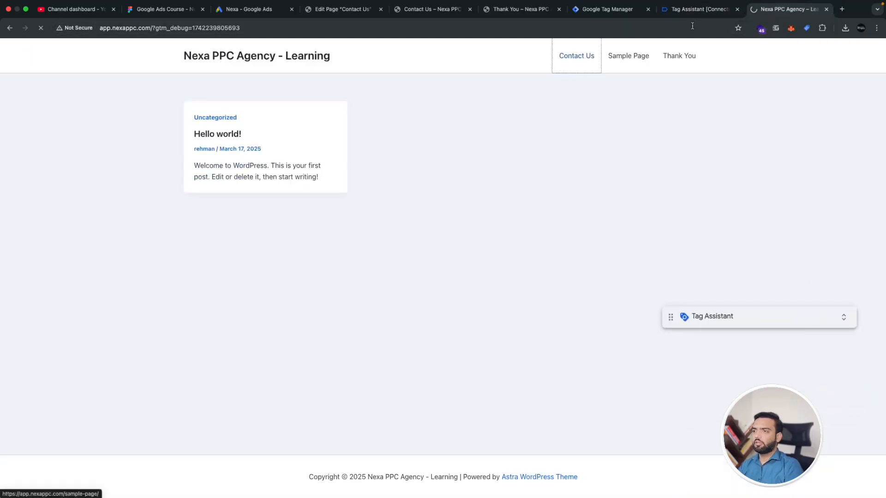
left_click(697, 9)
left_click(444, 233)
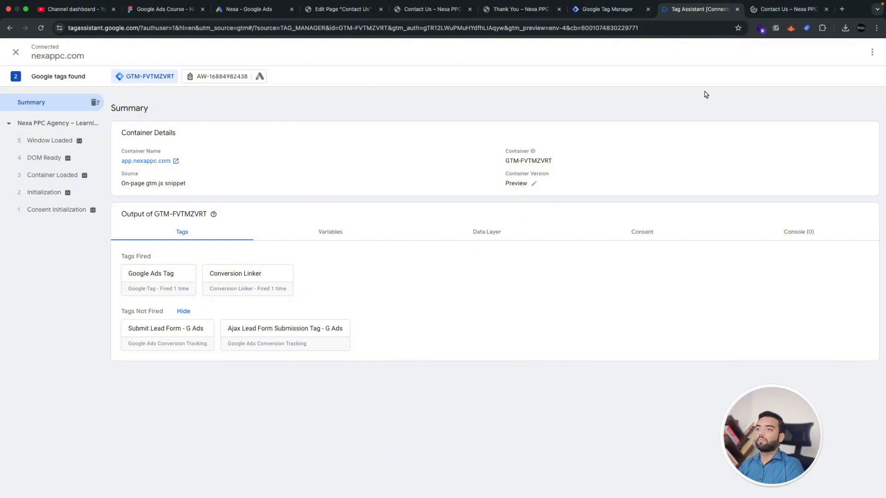
Step: On the connected Contact Us page, fill in the form with a test name, e-mail and phone number and the message Hello
left_click(808, 8)
left_click(397, 189)
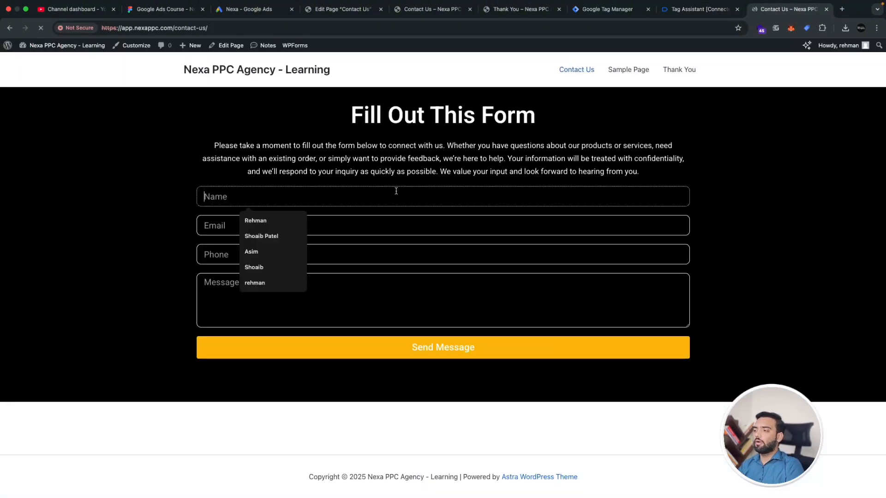
left_click(254, 221)
left_click(254, 226)
type("e")
left_click(251, 248)
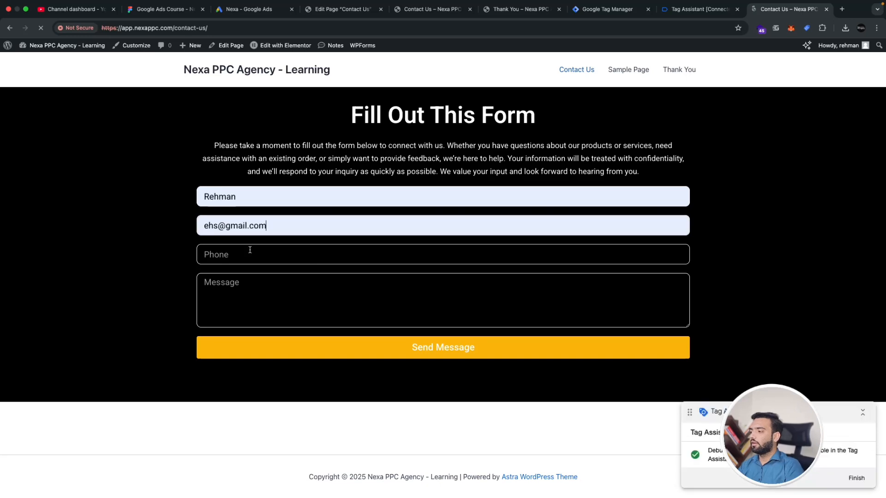
left_click(252, 255)
left_click(257, 277)
left_click(255, 289)
type("H")
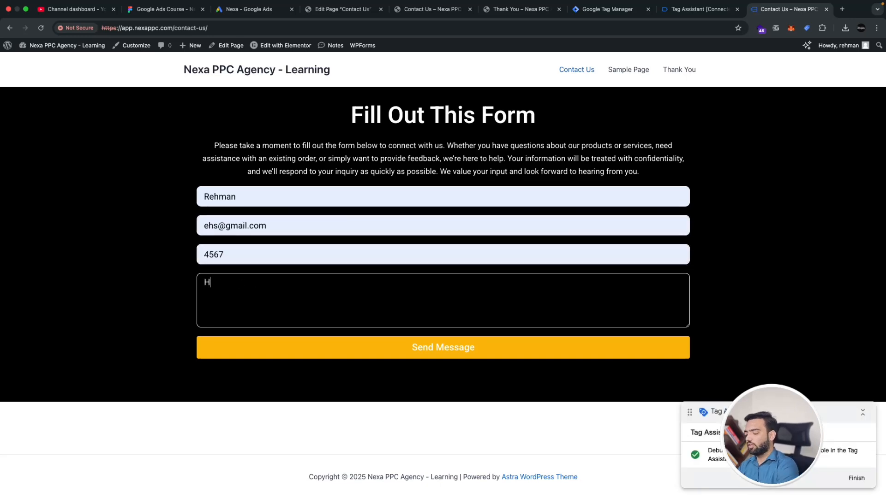
type("ello")
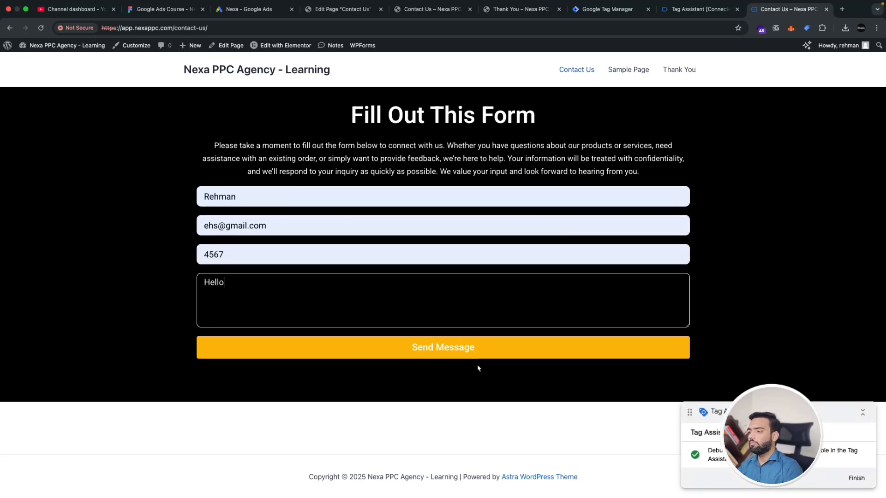
Step: Submit the test form and check in Tag Assistant whether the Ajax Lead Form Submission tag fired
left_click(457, 354)
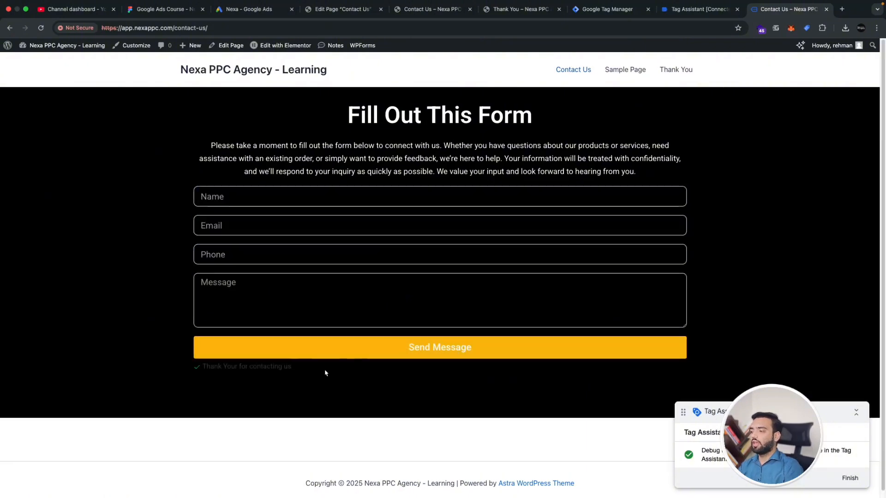
left_click_drag(336, 370, 197, 373)
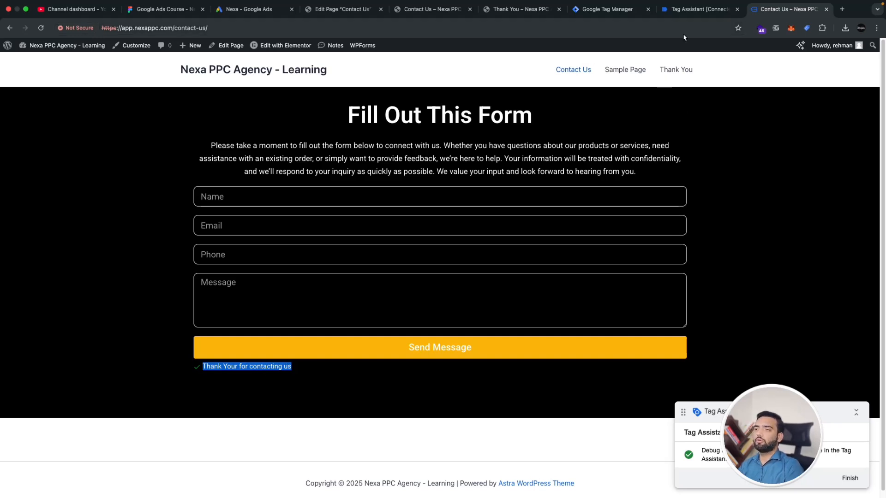
left_click(700, 10)
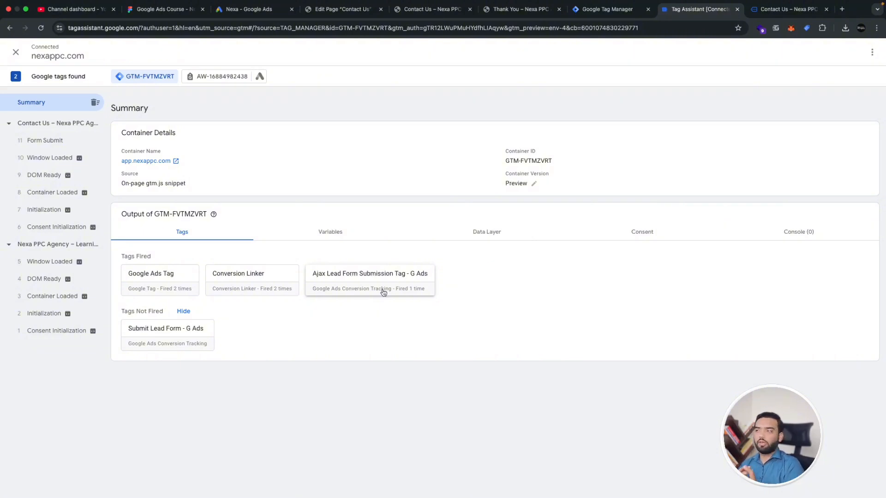
Step: Switch to Google Ads, finish the conversion setup and examine the status of Submit Ajax Lead Form
left_click(256, 11)
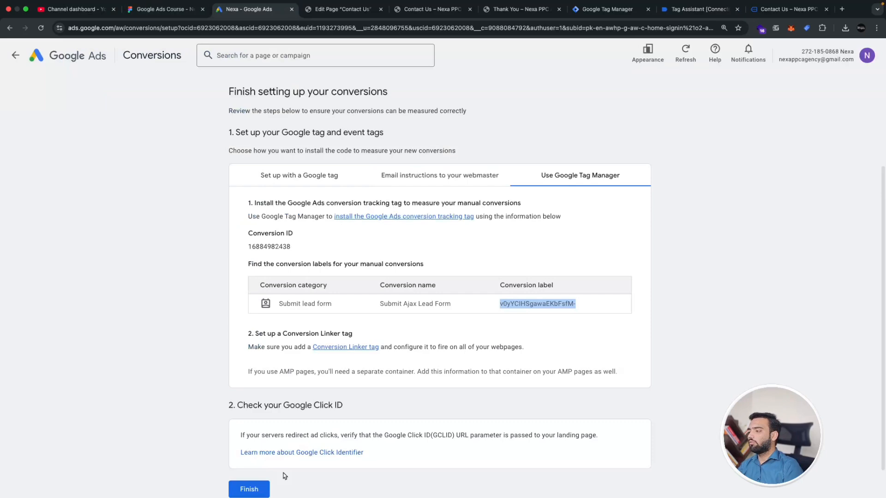
left_click(249, 489)
scroll(434, 263, "down", 4)
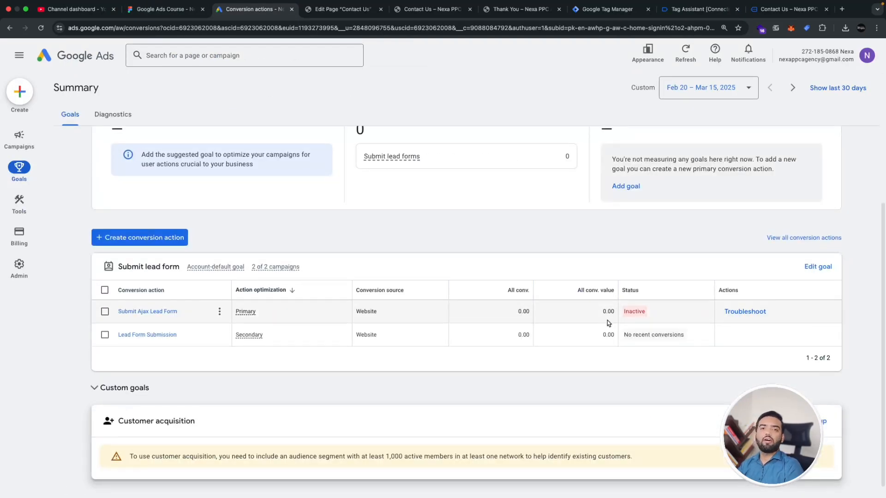
Step: Return to Google Tag Manager and publish the workspace changes to the Live environment without a version name or description
left_click(607, 18)
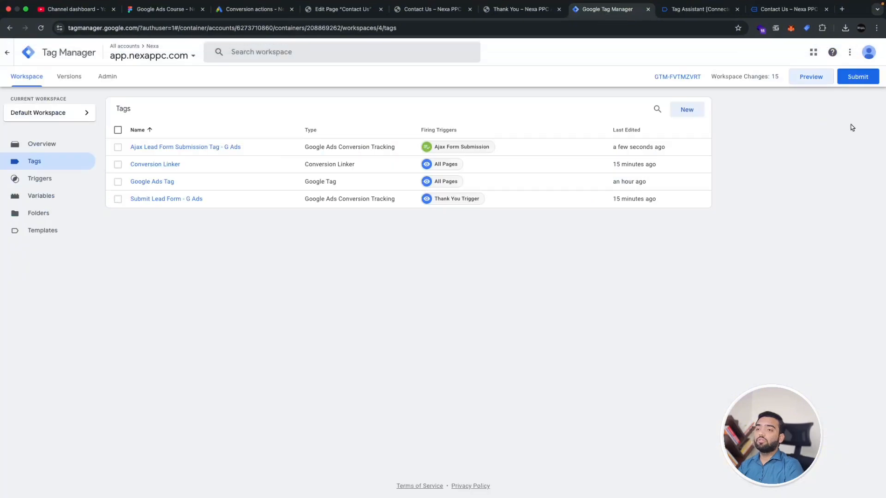
left_click(857, 78)
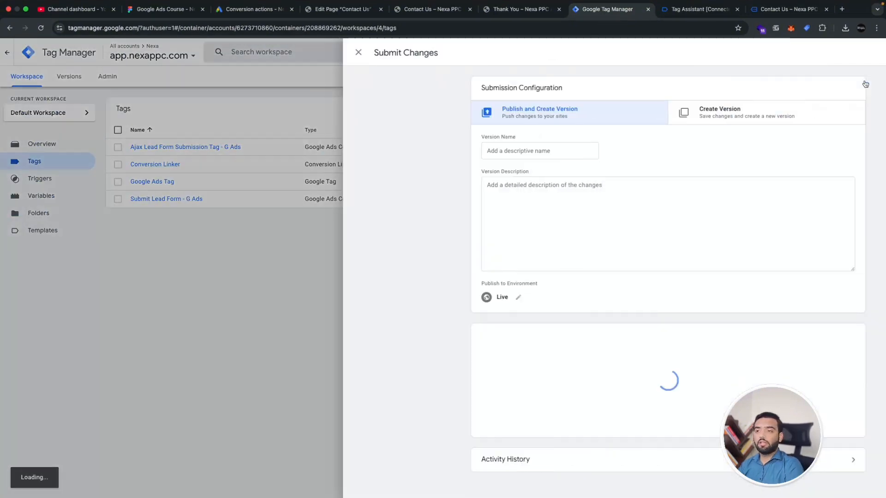
left_click(854, 52)
left_click(570, 306)
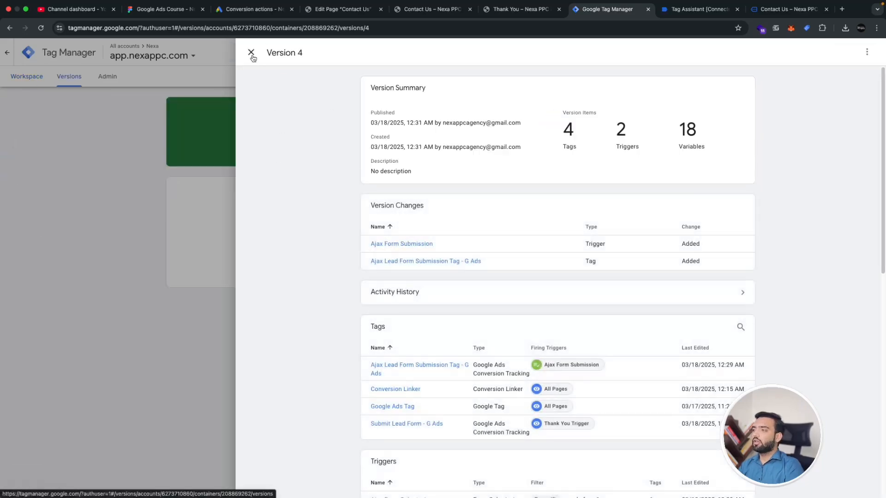
Step: Reload the Google Ads conversions summary, close the test page and Tag Assistant, and check Submit Ajax Lead Form's status
left_click(261, 9)
left_click(40, 28)
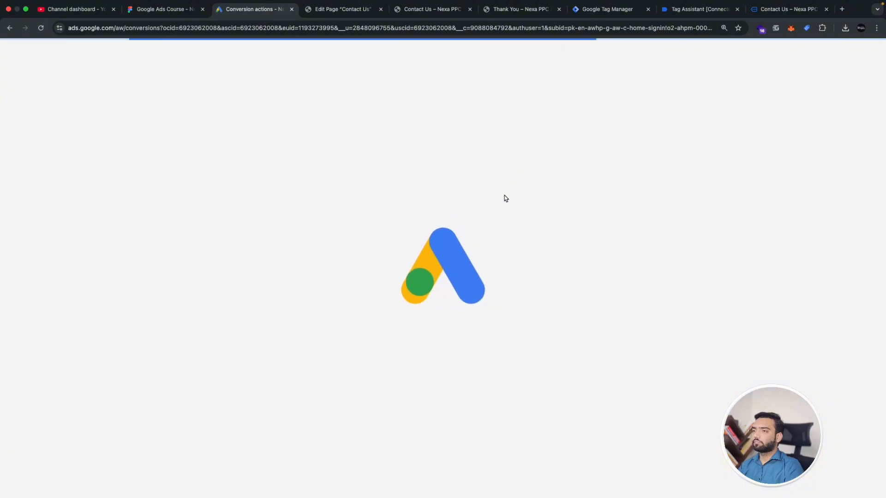
left_click(826, 8)
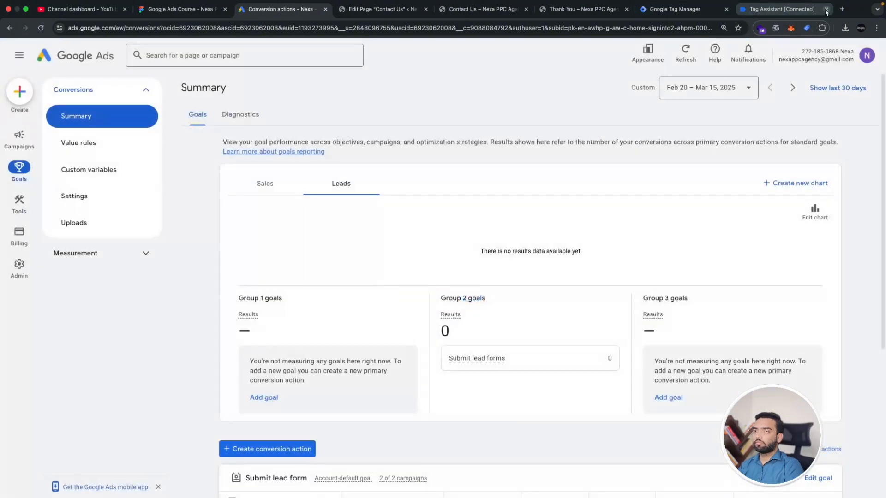
left_click(826, 9)
scroll(683, 170, "down", 4)
mouse_move(685, 366)
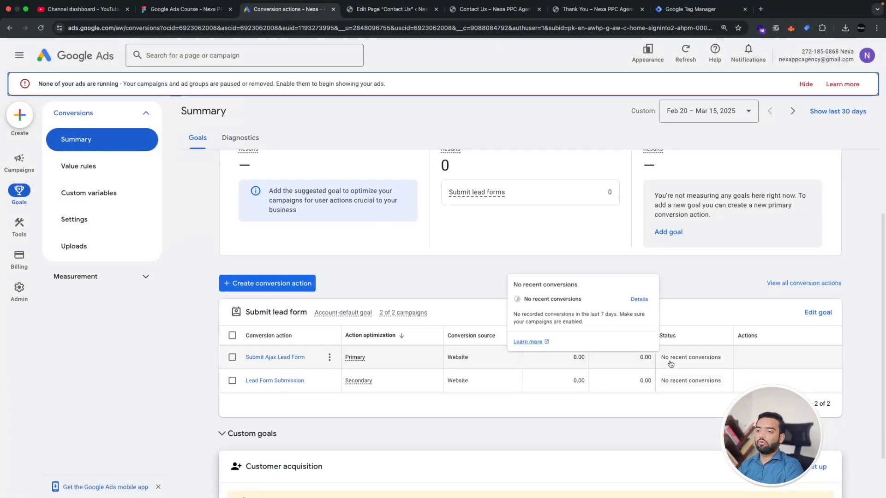